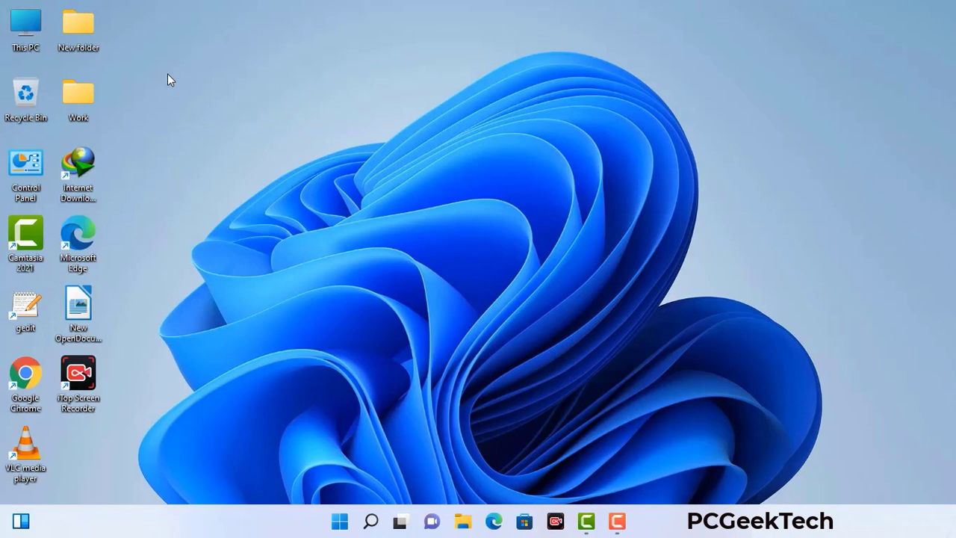
Launch System Configuration by running msconfig from the Run box.
key(super+r)
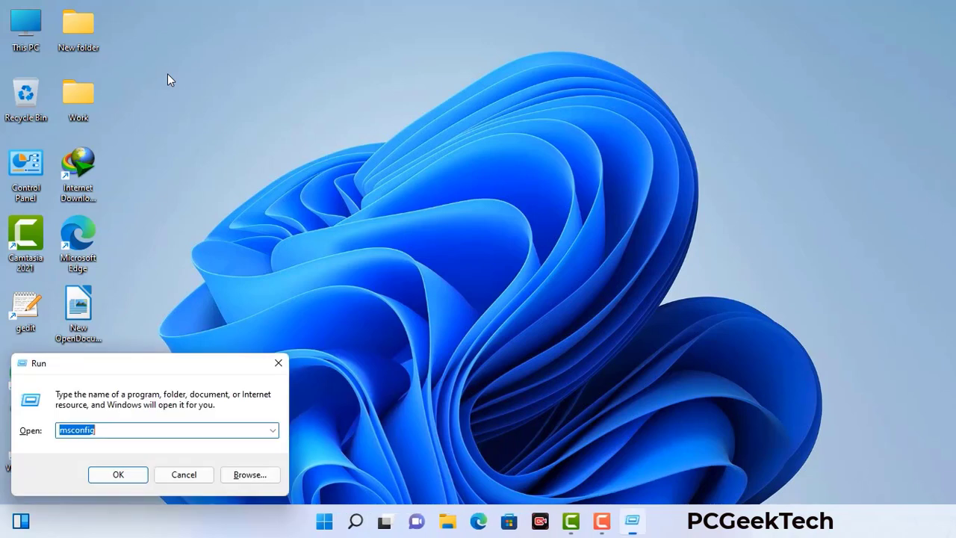
drag(165, 363, 420, 118)
click(381, 188)
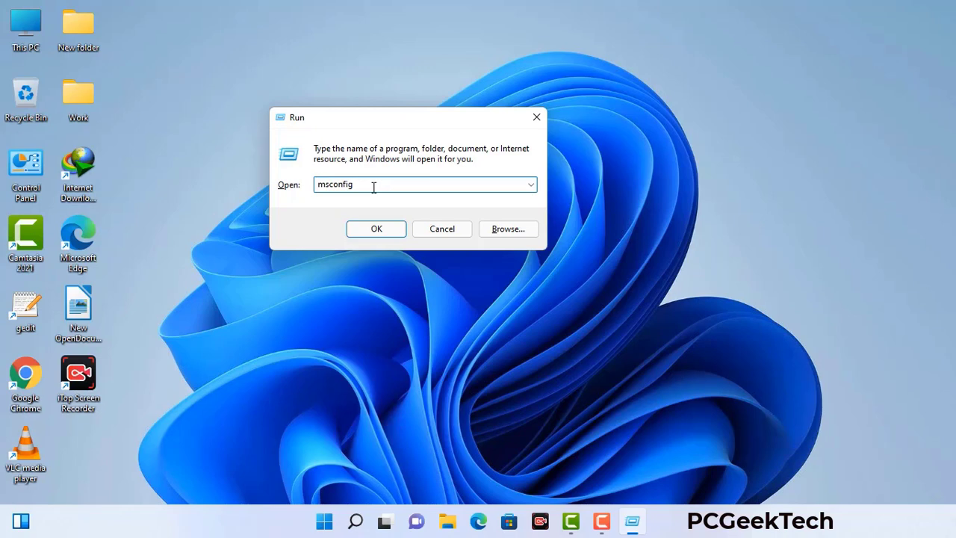
click(369, 233)
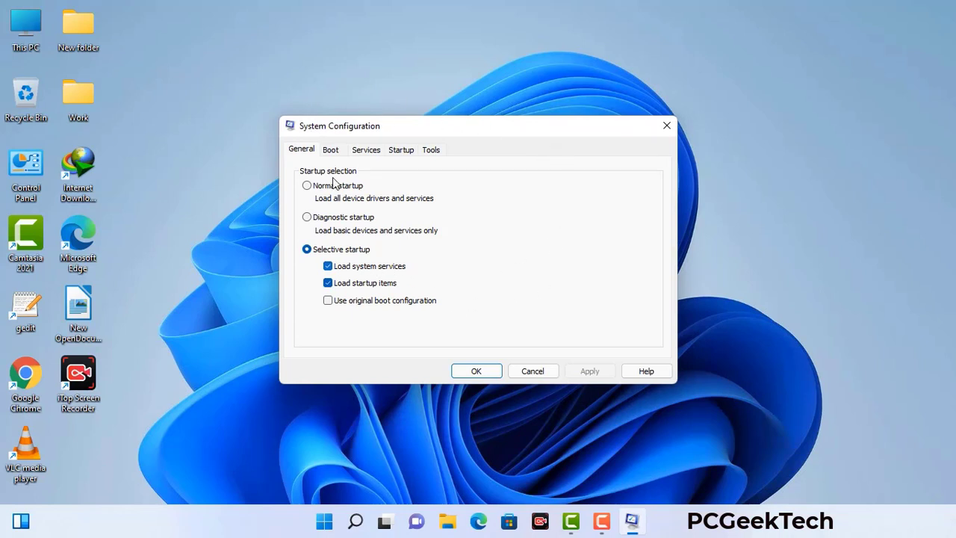
On the Boot tab, enable Safe boot with the Network option and apply it.
click(333, 152)
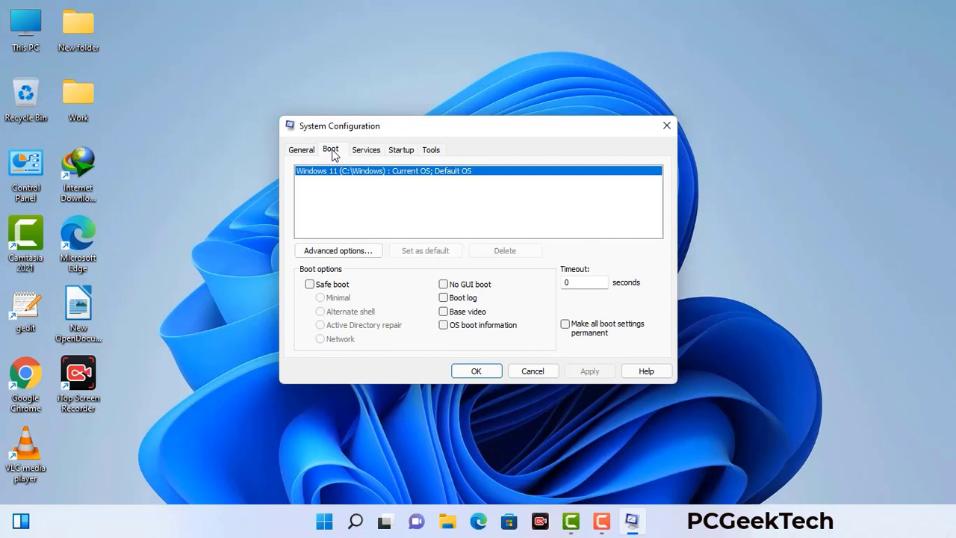
click(309, 284)
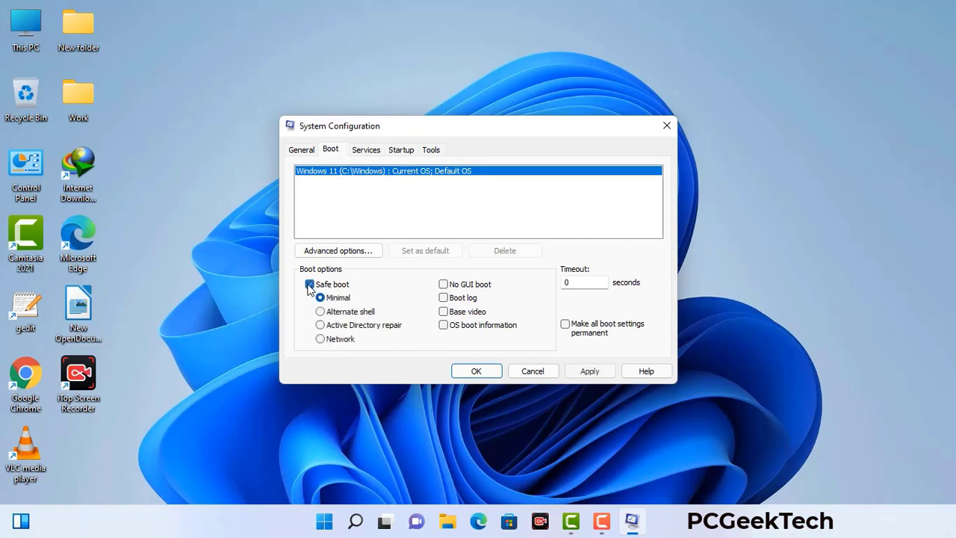
click(342, 346)
click(588, 371)
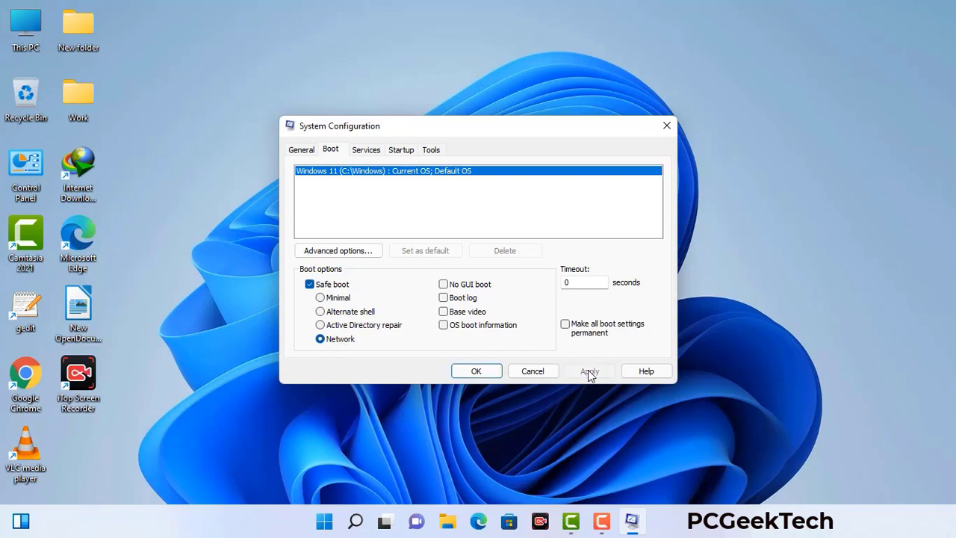
Confirm the safe-mode change and open File Explorer Options from Control Panel.
click(475, 372)
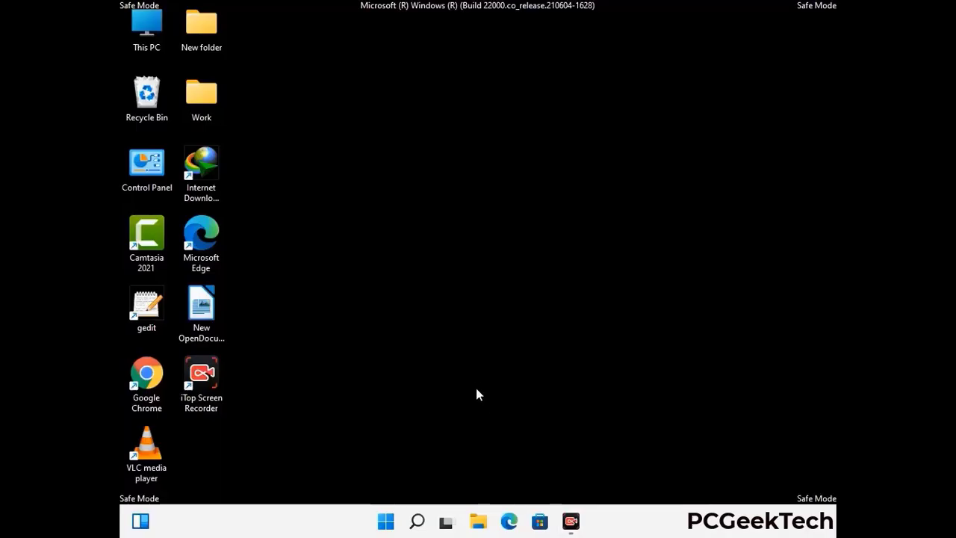
double_click(148, 180)
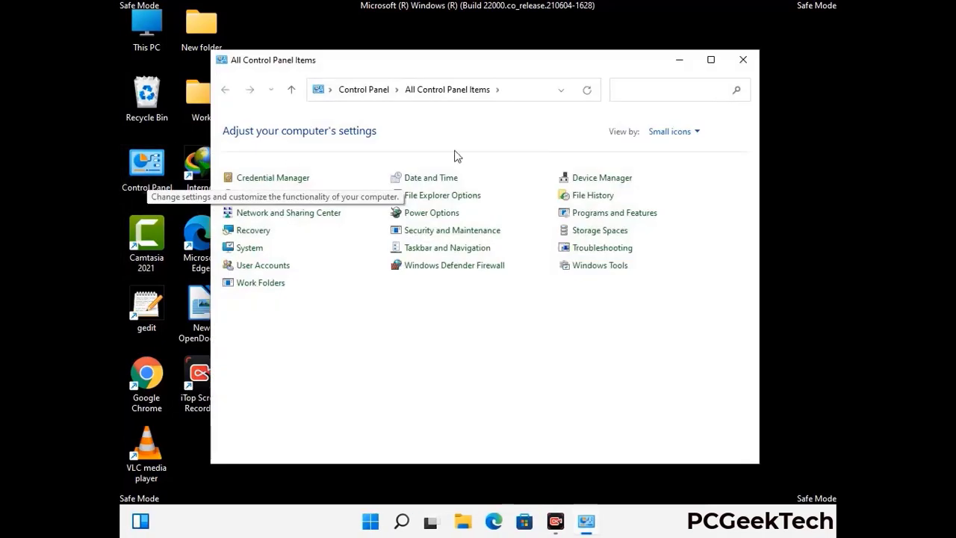
click(461, 202)
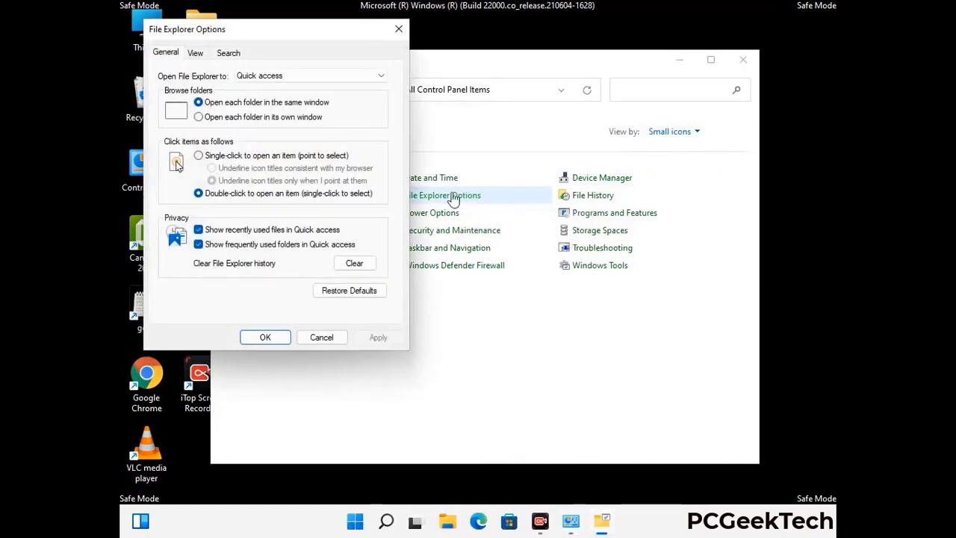
Turn on 'Show hidden files, folders, and drives' on the View tab and apply it.
click(198, 53)
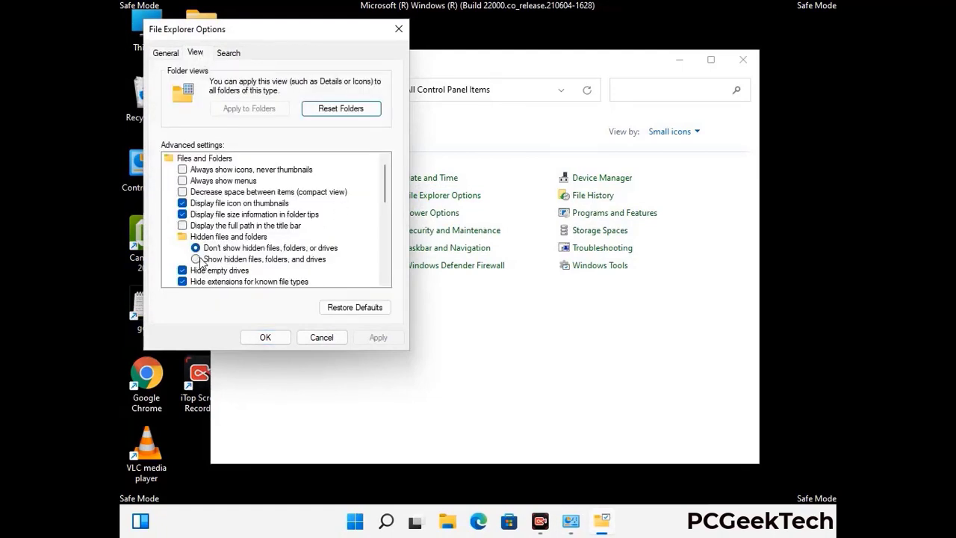
click(198, 259)
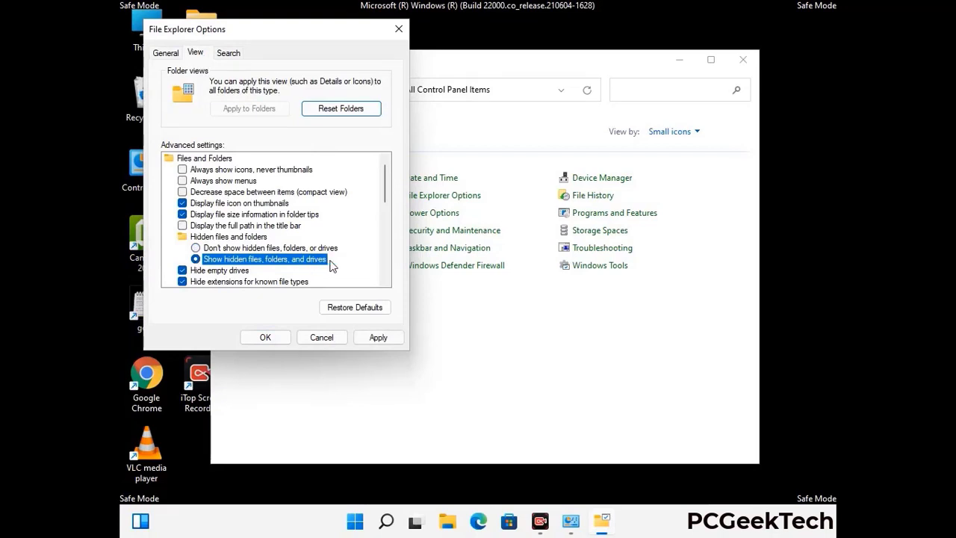
click(377, 337)
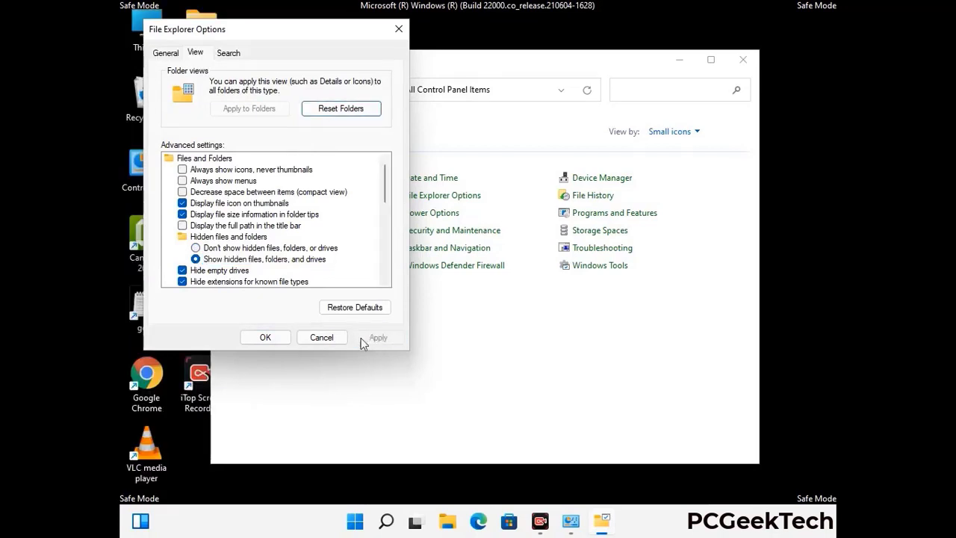
click(251, 338)
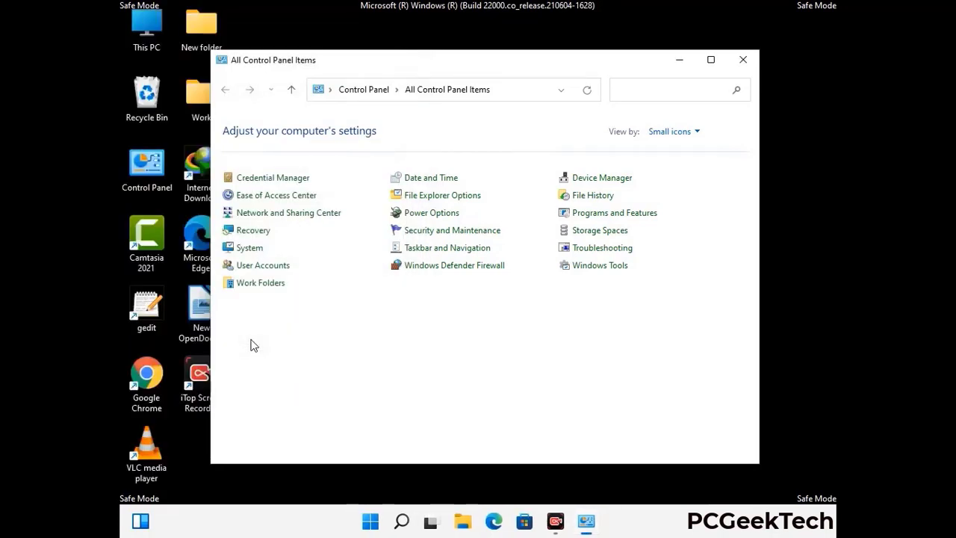
Close Control Panel and browse File Explorer to C:\Windows\System32.
click(743, 59)
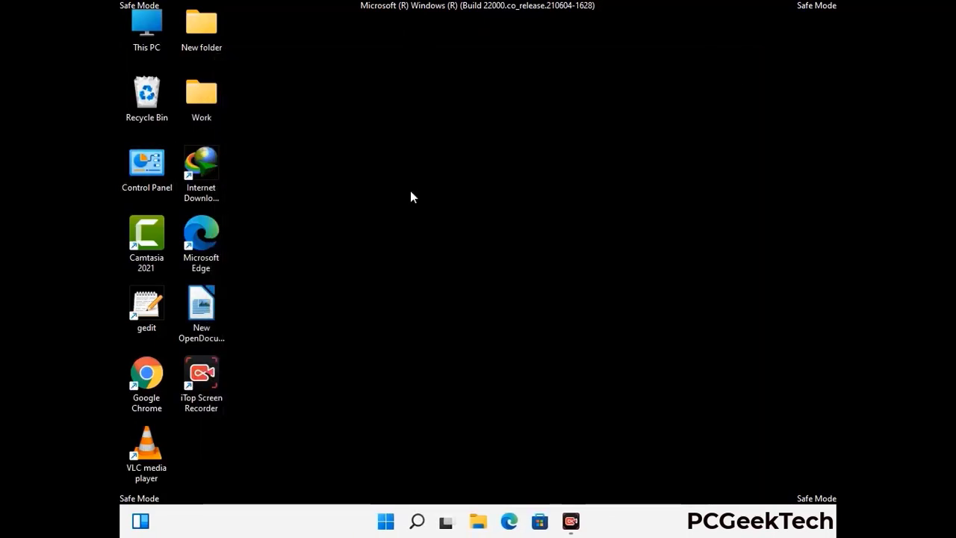
double_click(142, 46)
double_click(418, 327)
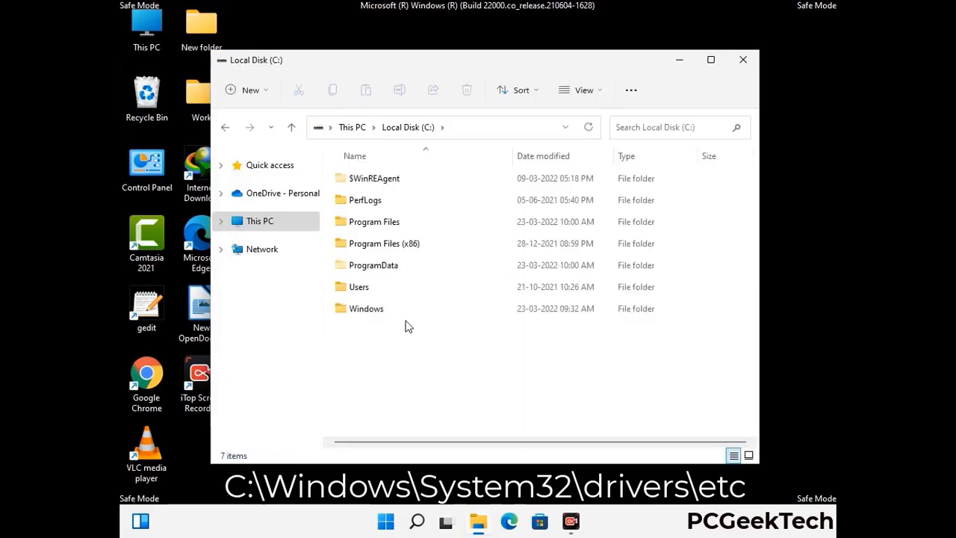
double_click(358, 309)
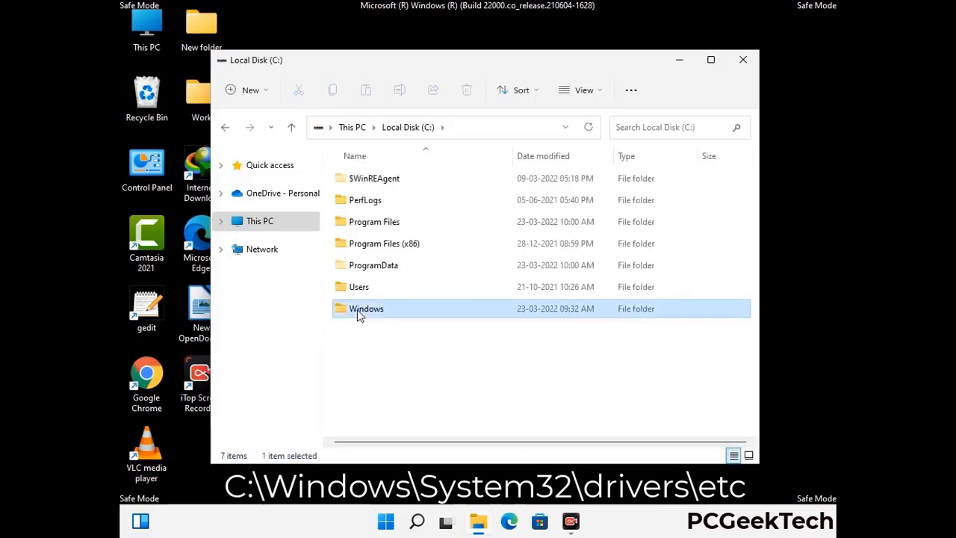
scroll(478, 318, down, 6)
scroll(473, 323, down, 13)
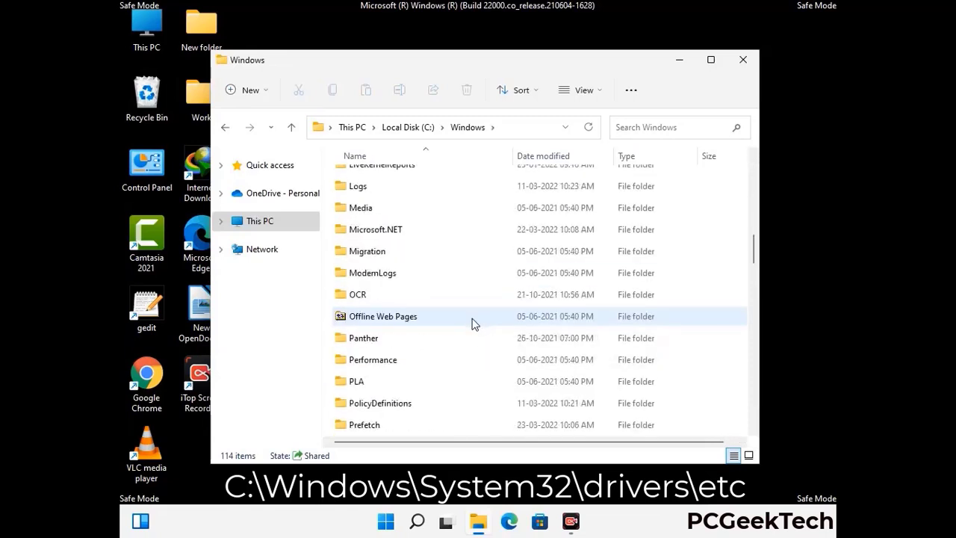
scroll(450, 318, down, 2)
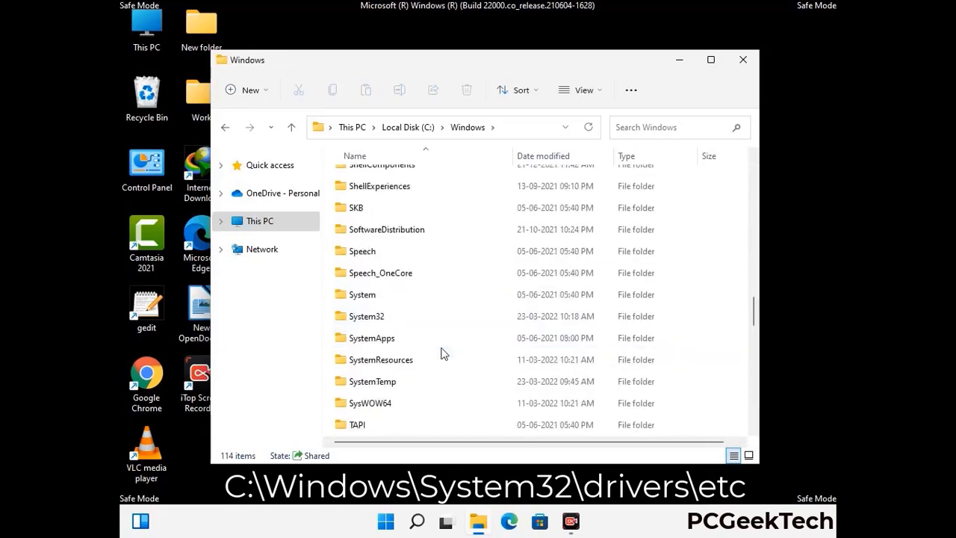
double_click(365, 316)
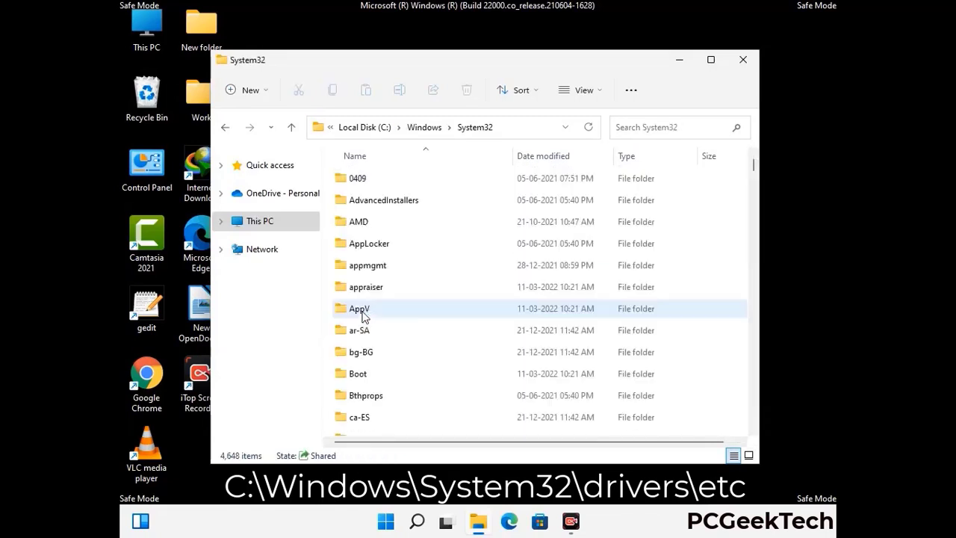
Go into drivers\etc and open the hosts file with Notepad.
scroll(412, 321, down, 5)
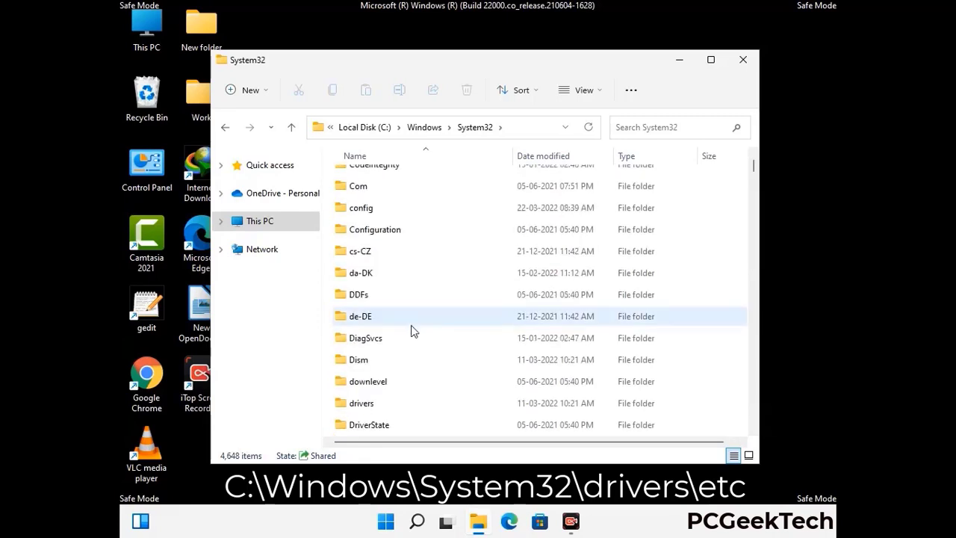
double_click(368, 403)
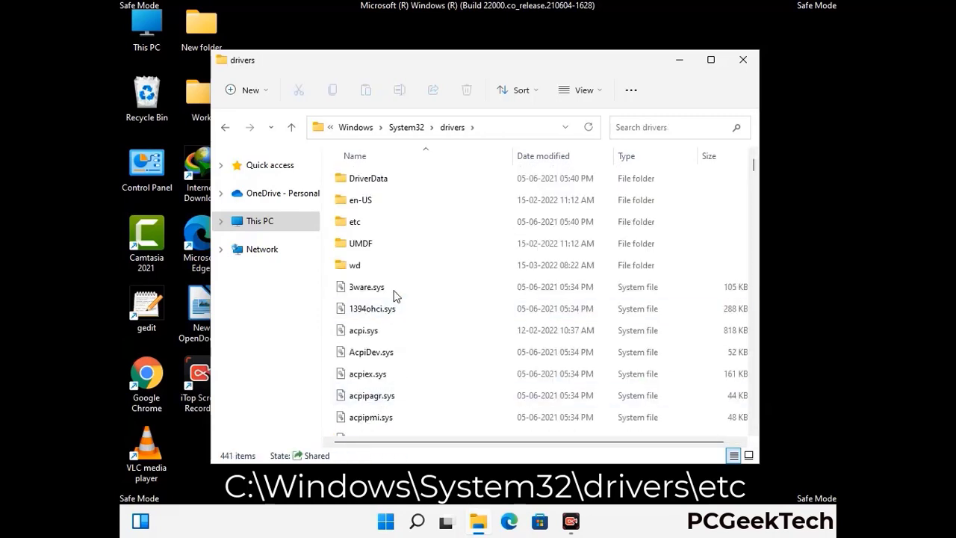
double_click(355, 223)
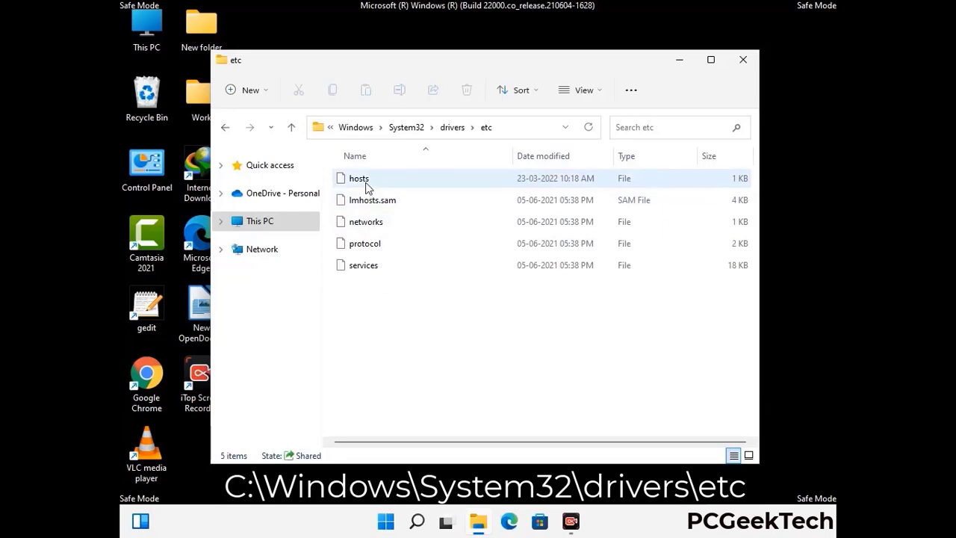
click(366, 186)
double_click(366, 186)
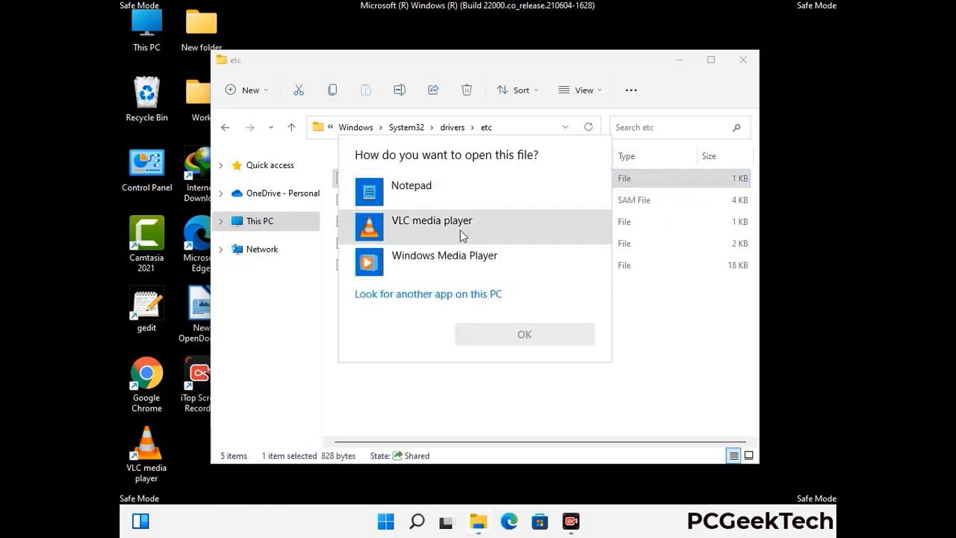
click(424, 191)
In Notepad, add an empty line after the last localhost entry of hosts and save it.
click(524, 335)
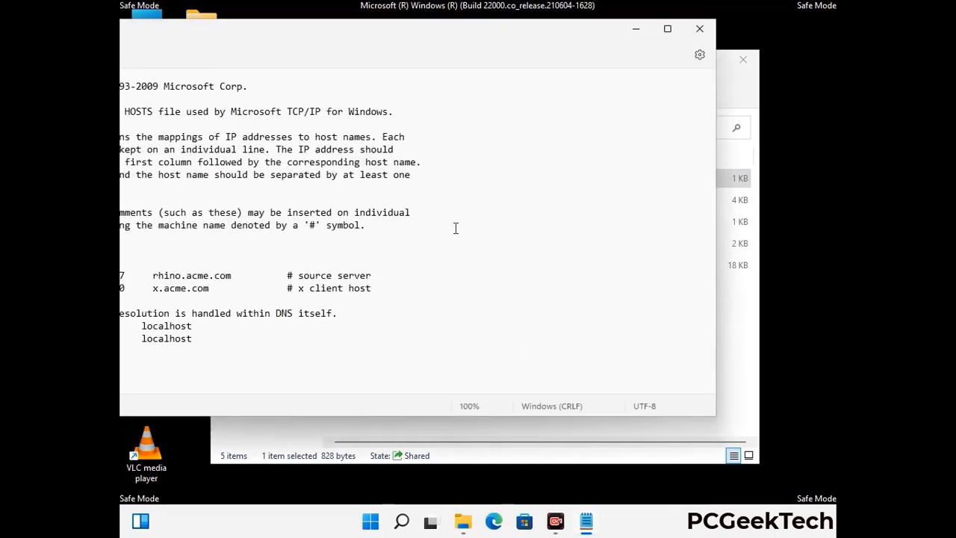
drag(368, 35, 508, 48)
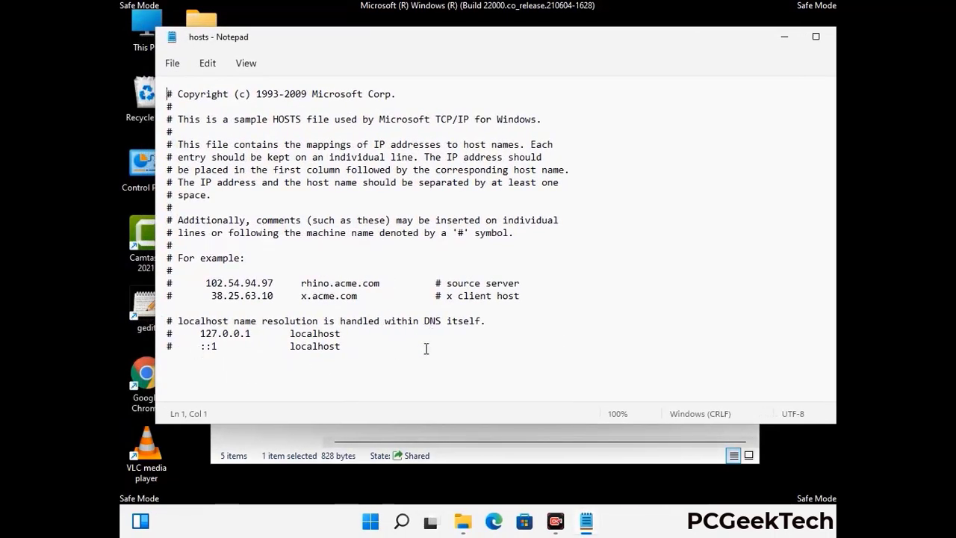
click(357, 348)
key(Return)
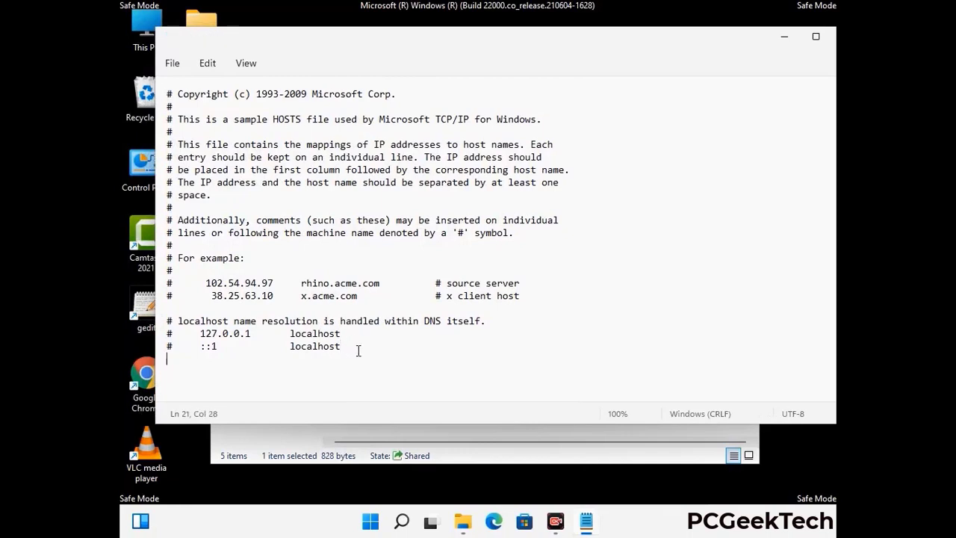
scroll(358, 299, down, 1)
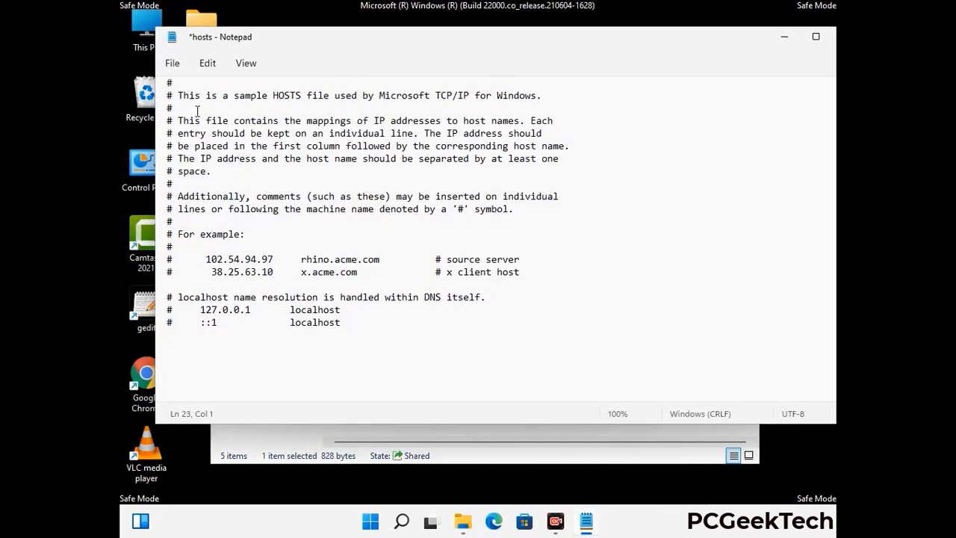
click(172, 64)
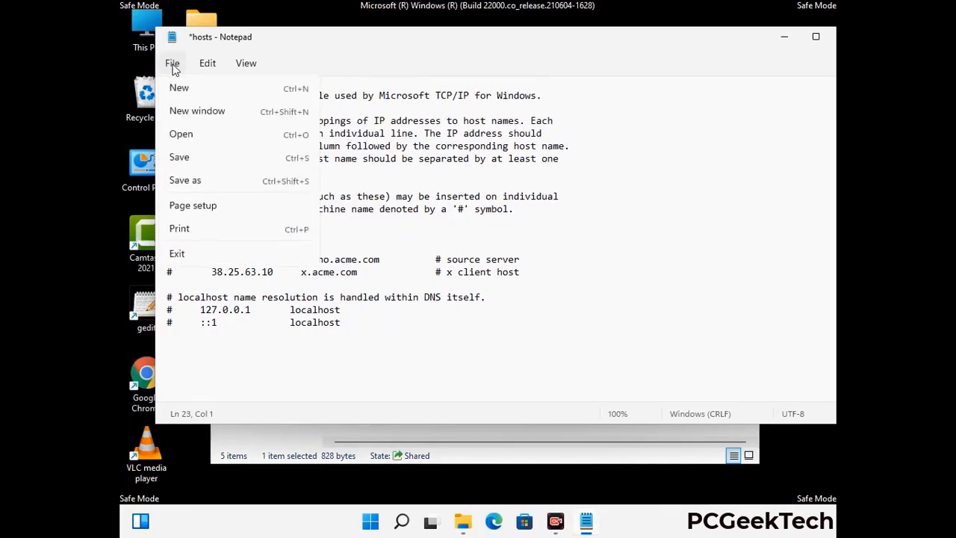
click(179, 158)
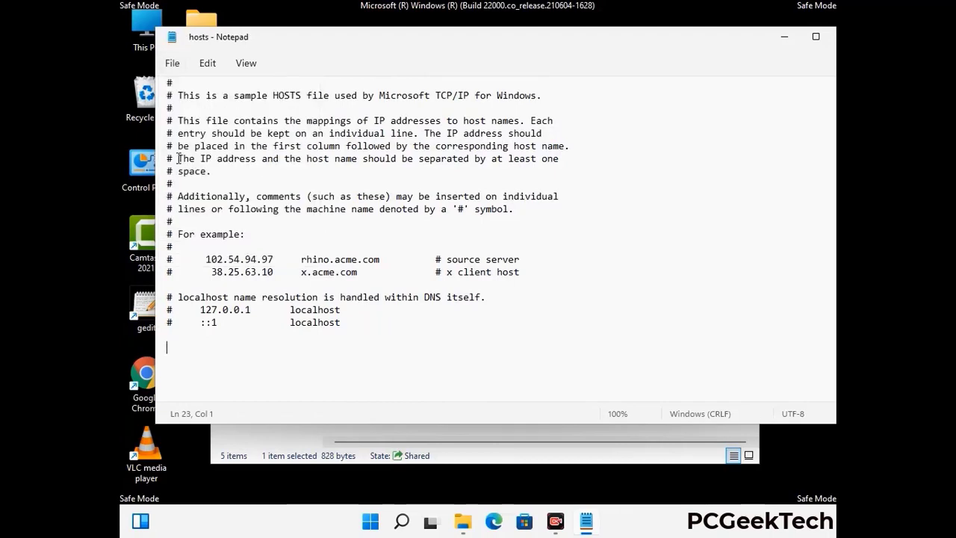
Close the hosts file in Notepad and the etc folder window.
drag(713, 46, 603, 46)
click(738, 42)
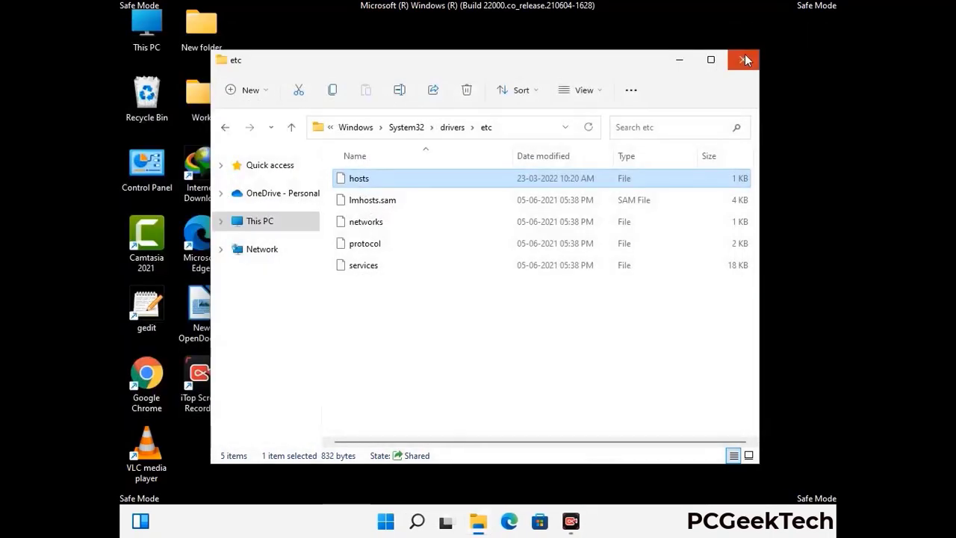
click(745, 54)
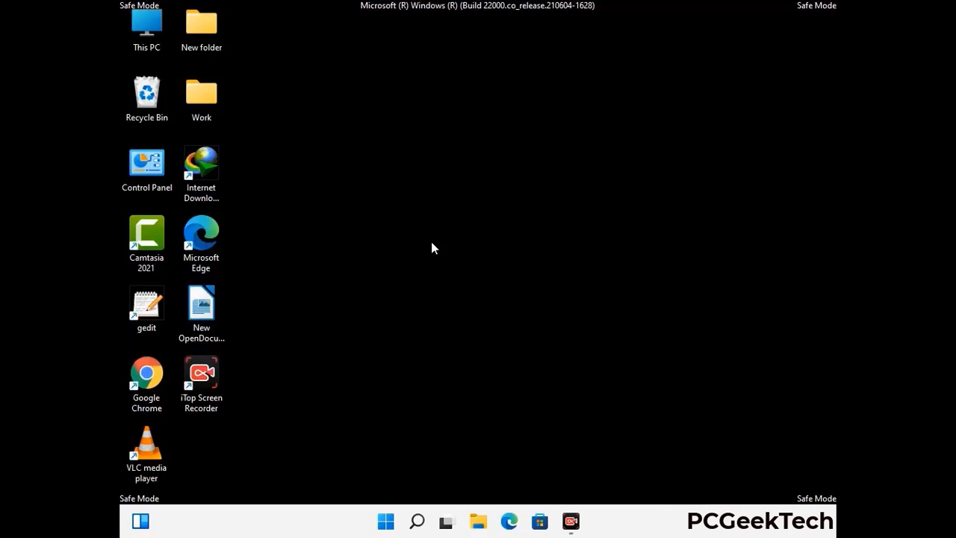
Open the AppData Roaming folder by running %appdata% from the Run box.
key(super+r)
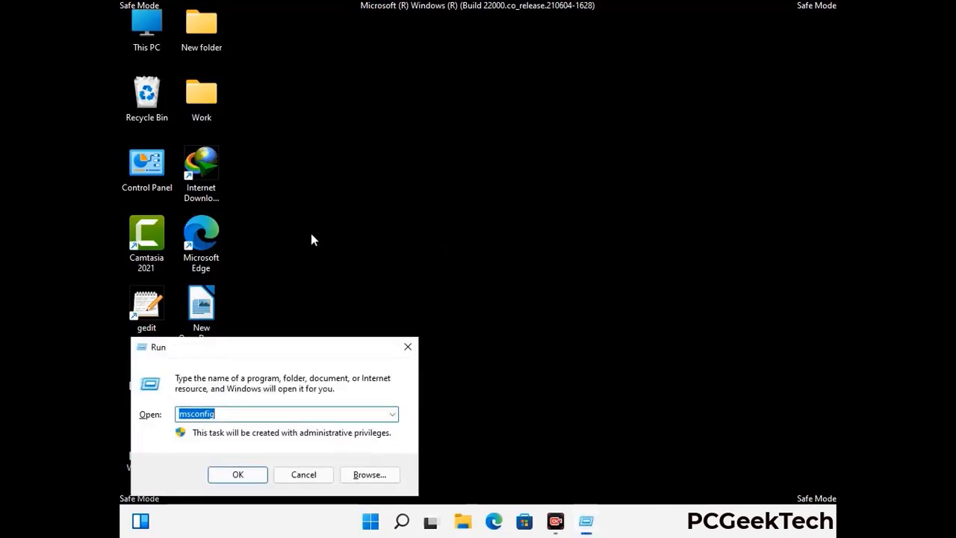
drag(273, 344, 446, 149)
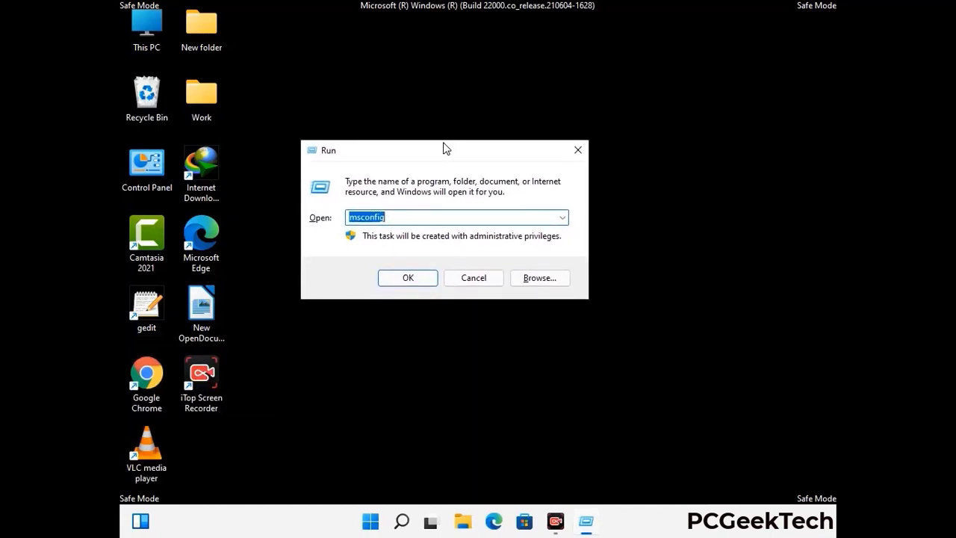
text(%)
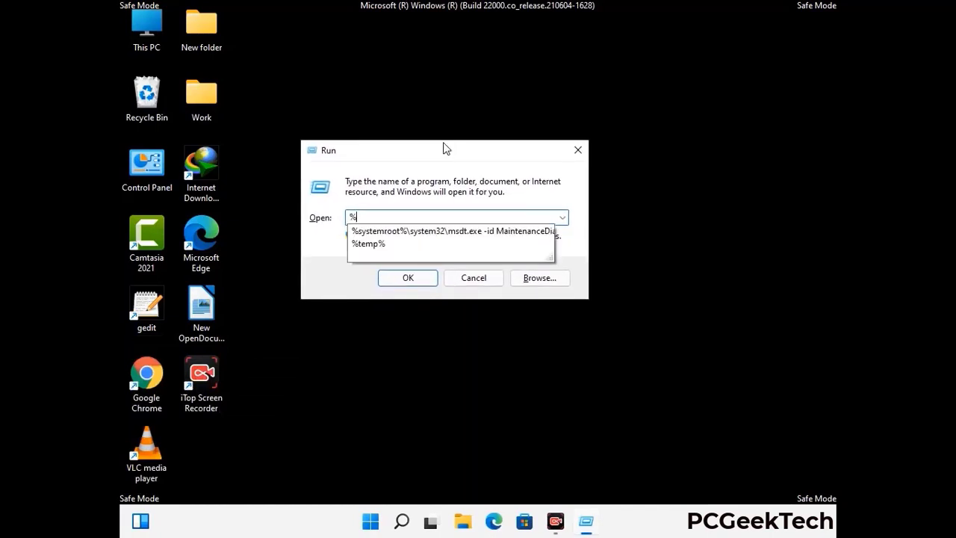
text(appd)
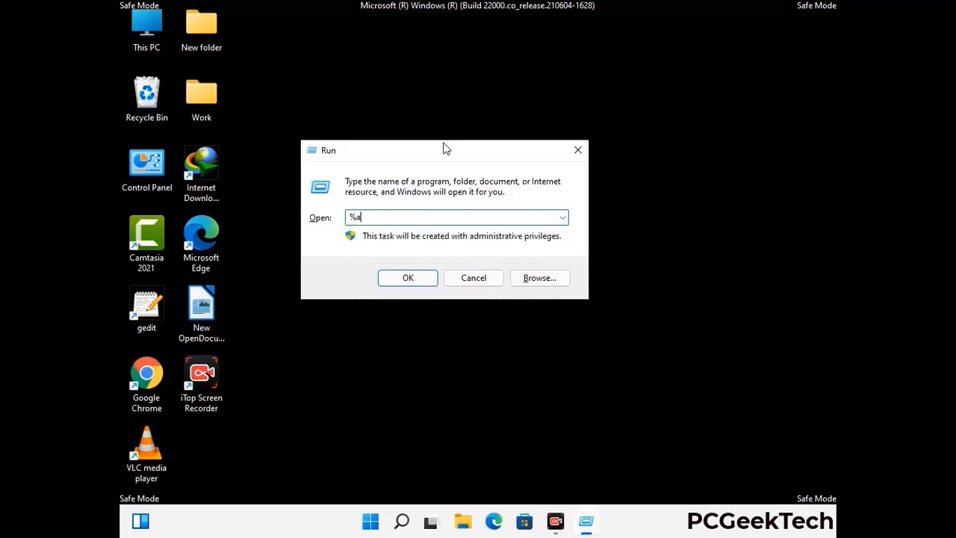
text(ata%)
key(Return)
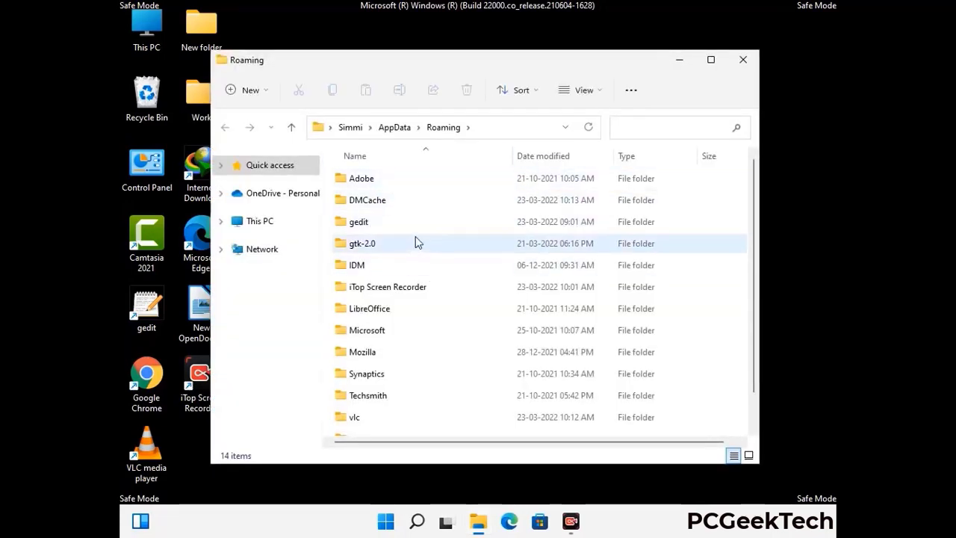
Delete the leftover Zoom folder from Roaming and close the Explorer window.
scroll(448, 262, down, 1)
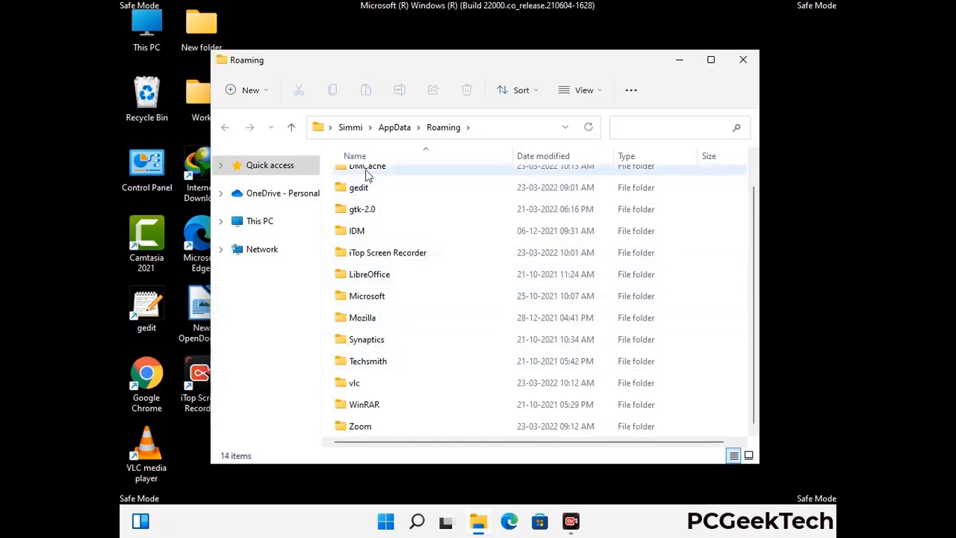
scroll(394, 264, up, 1)
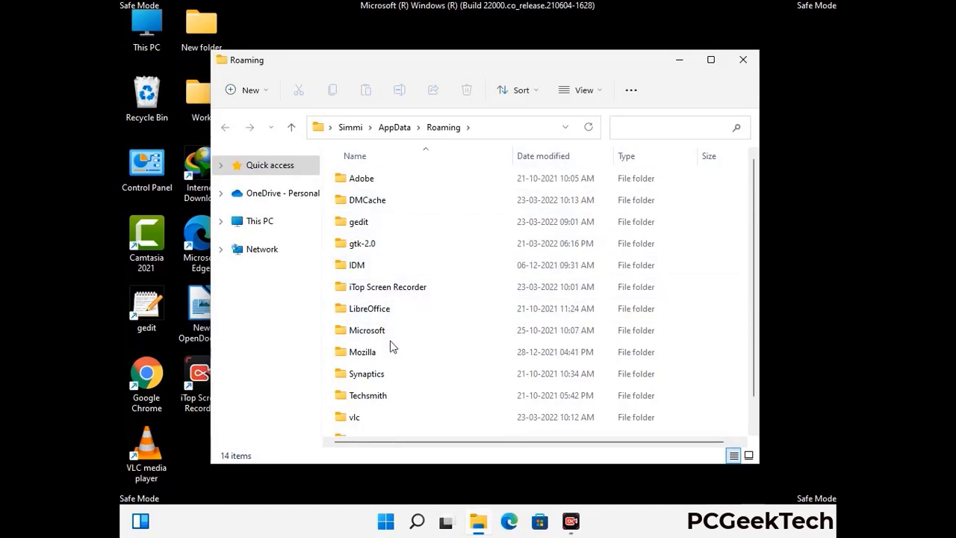
scroll(389, 344, down, 1)
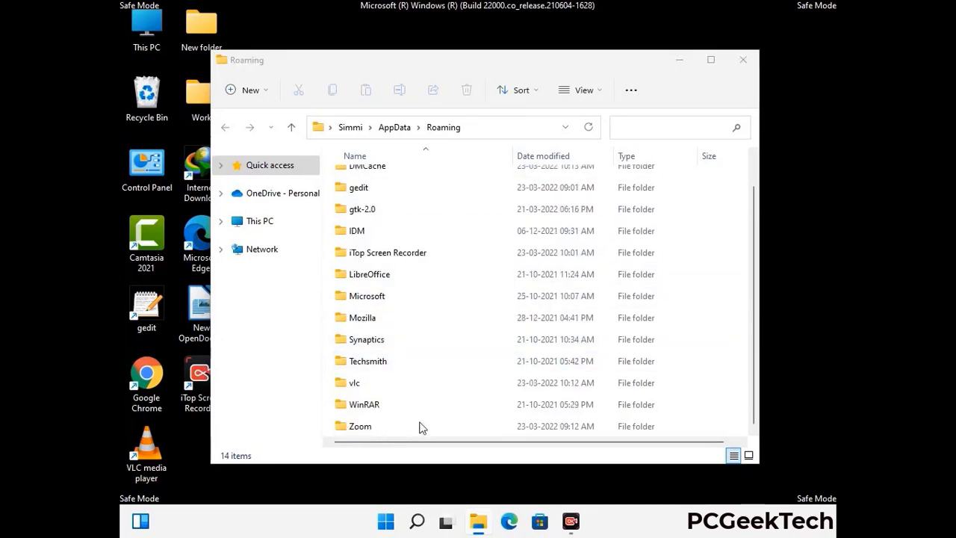
click(535, 424)
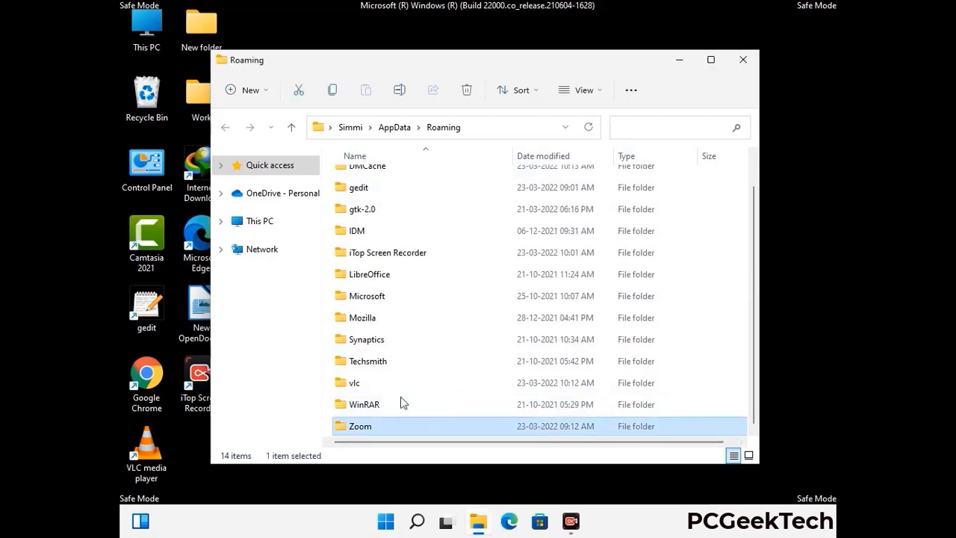
click(473, 95)
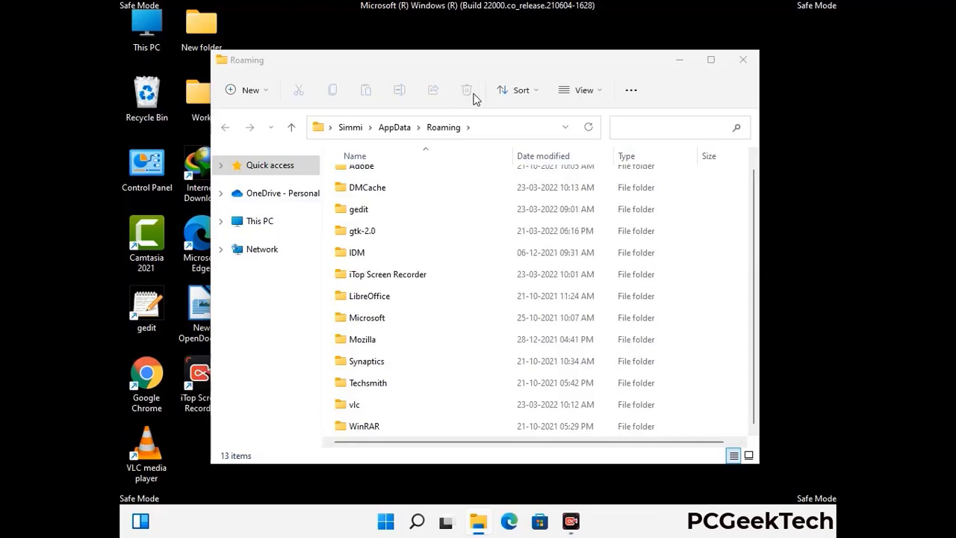
click(741, 62)
click(740, 63)
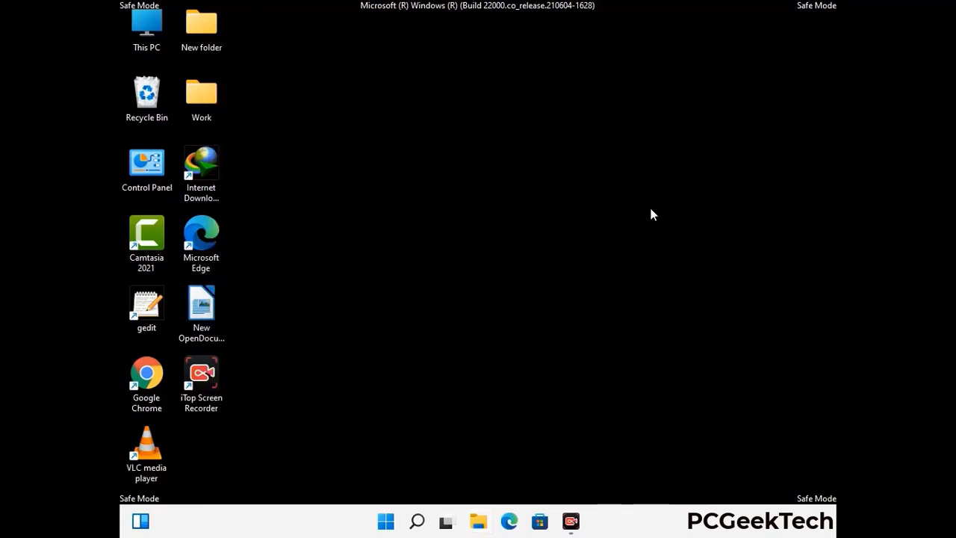
Open %LocalAppData% from Run and delete the leftover Mozilla folder, leaving 22 items.
key(super+r)
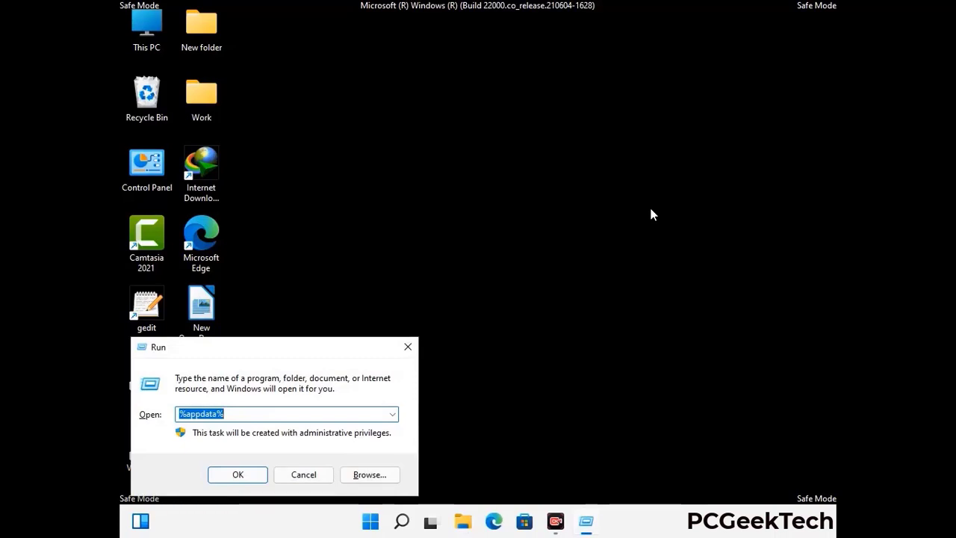
drag(299, 356, 501, 190)
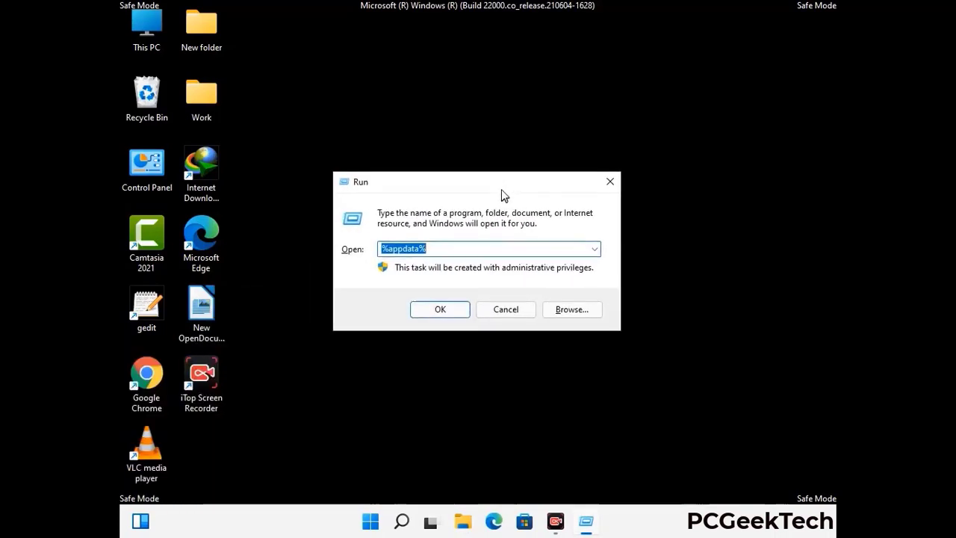
text(%Local)
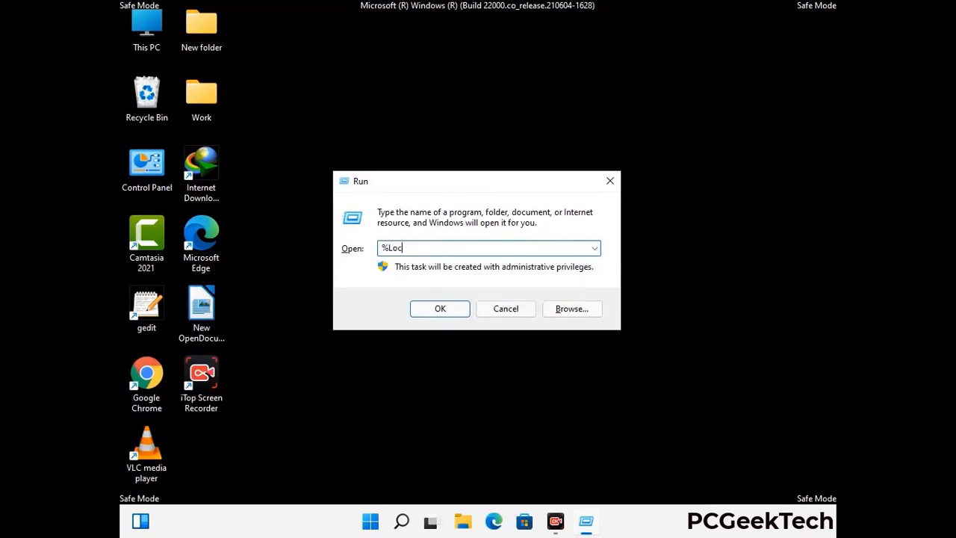
text(AppData%)
key(Return)
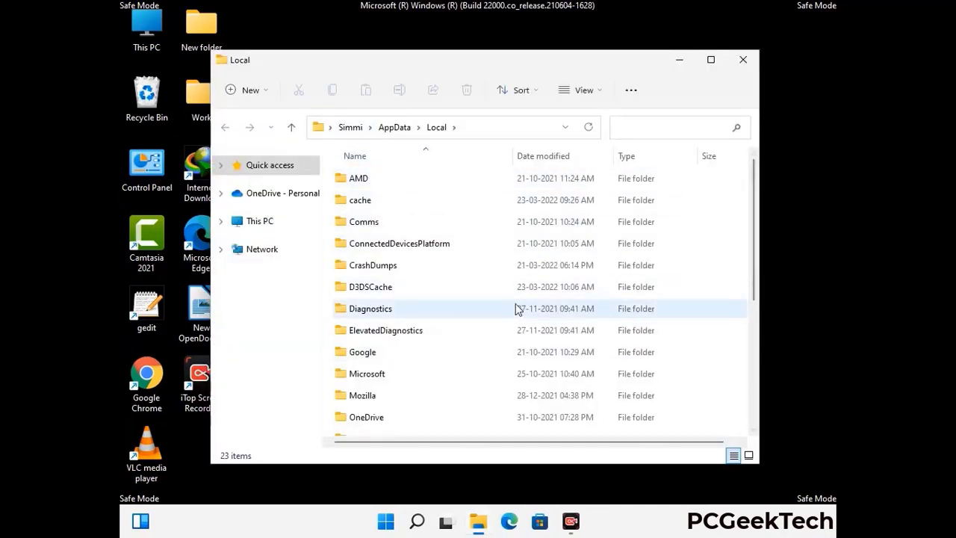
scroll(398, 328, down, 1)
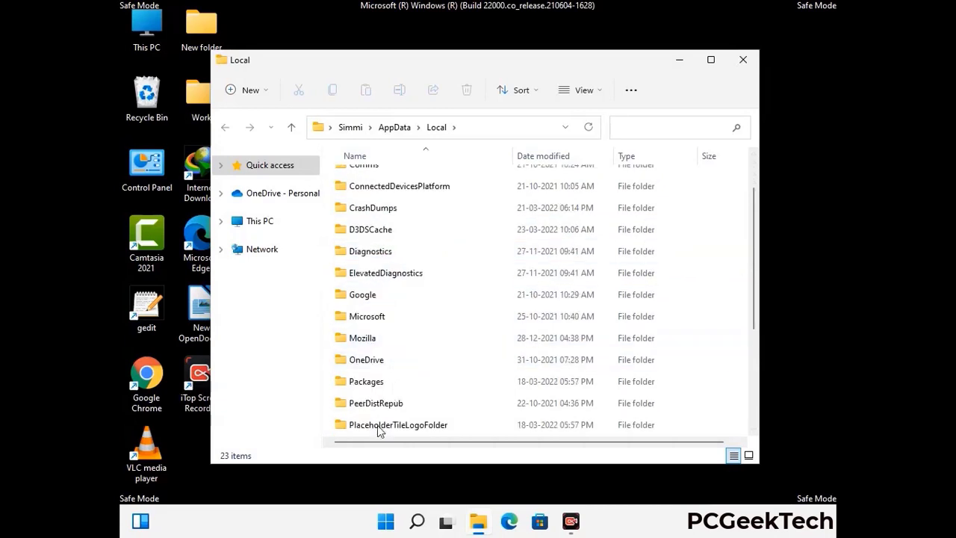
click(373, 344)
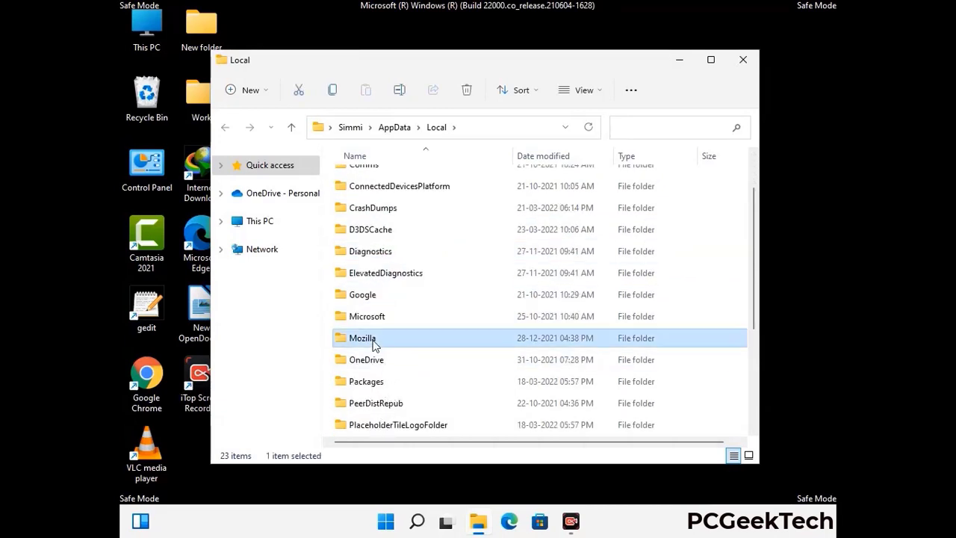
click(464, 95)
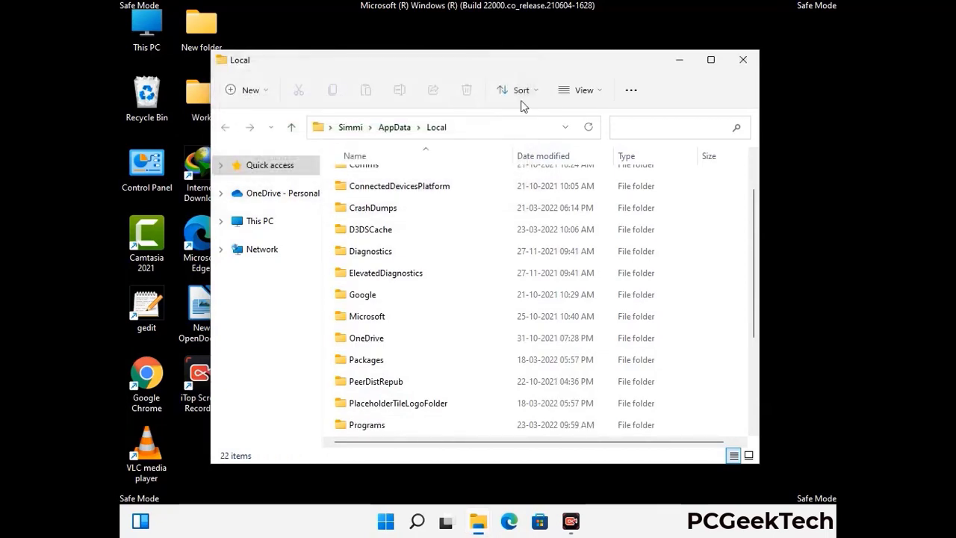
Close the Local folder window and open %ProgramData% from the Run box.
click(744, 67)
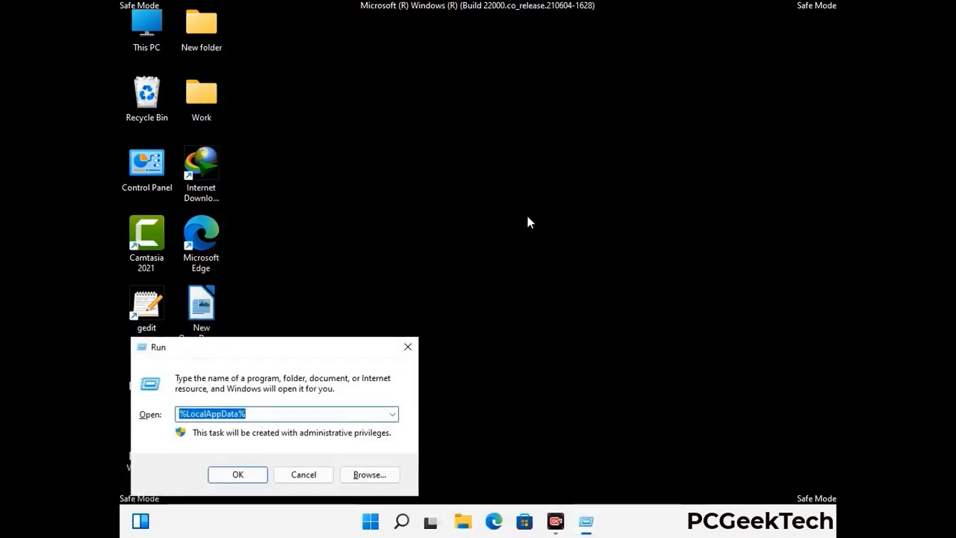
drag(241, 353, 439, 200)
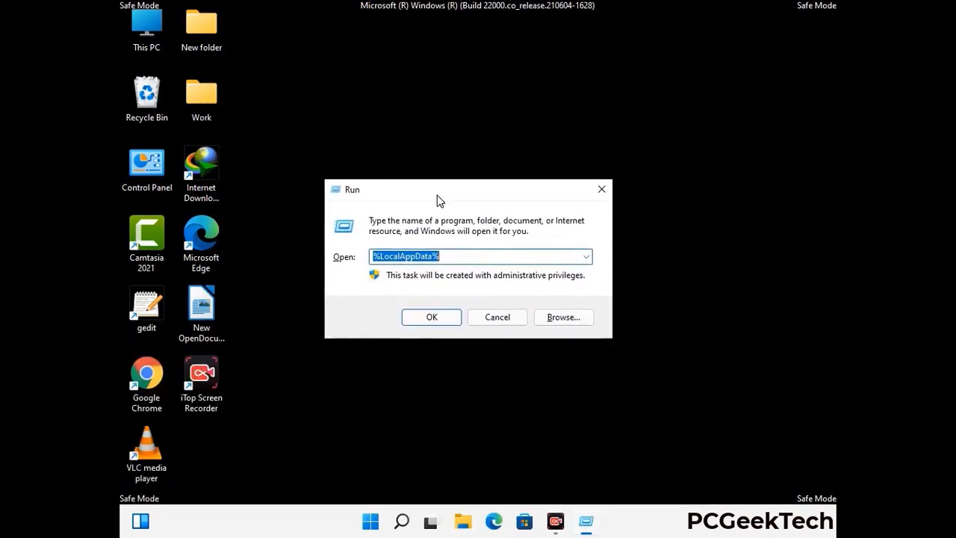
text(%)
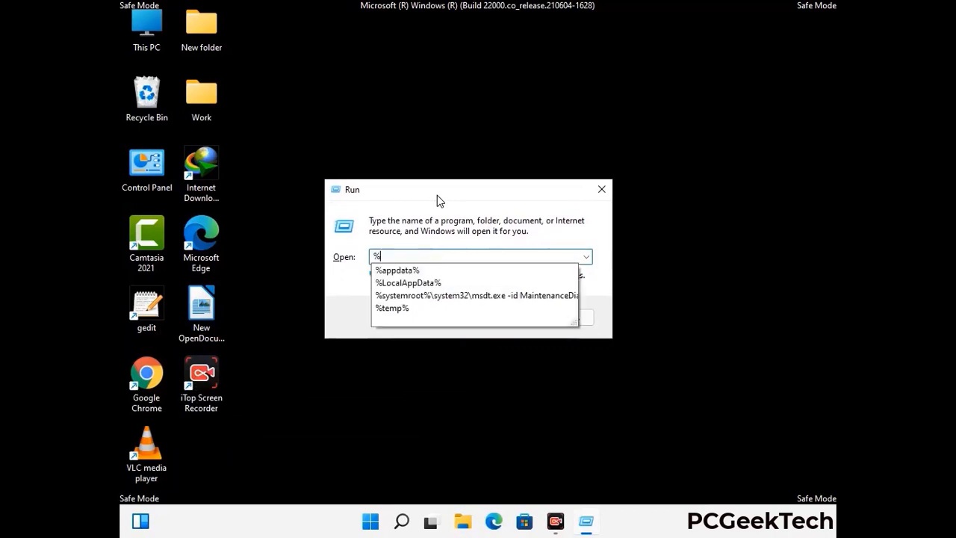
text(Pro)
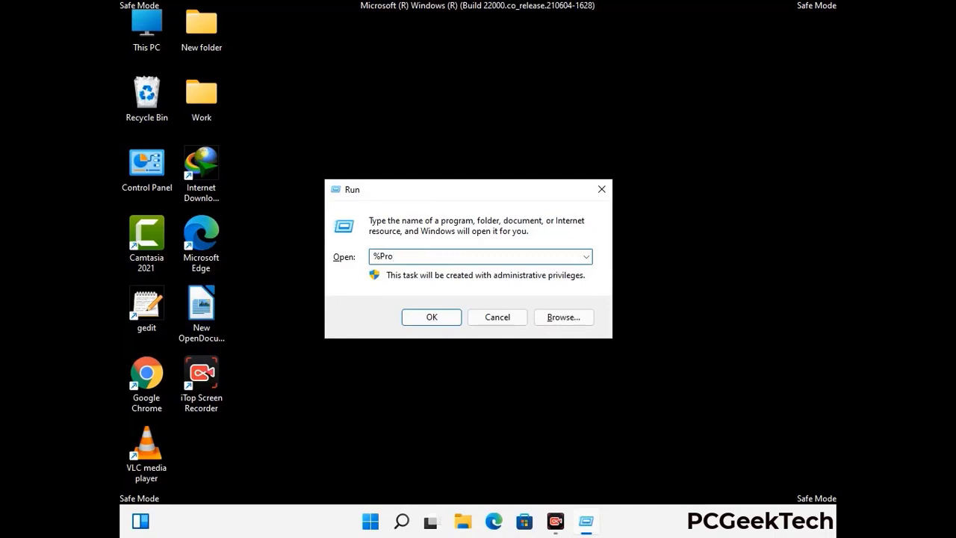
text(gramData%)
key(Return)
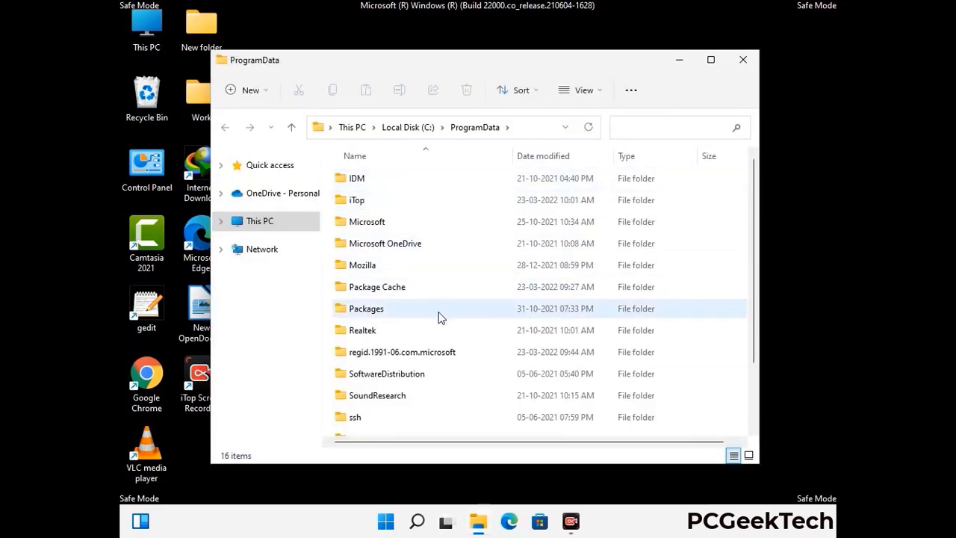
Delete the leftover Mozilla folder from ProgramData, leaving 15 items, and close the window.
scroll(438, 315, down, 2)
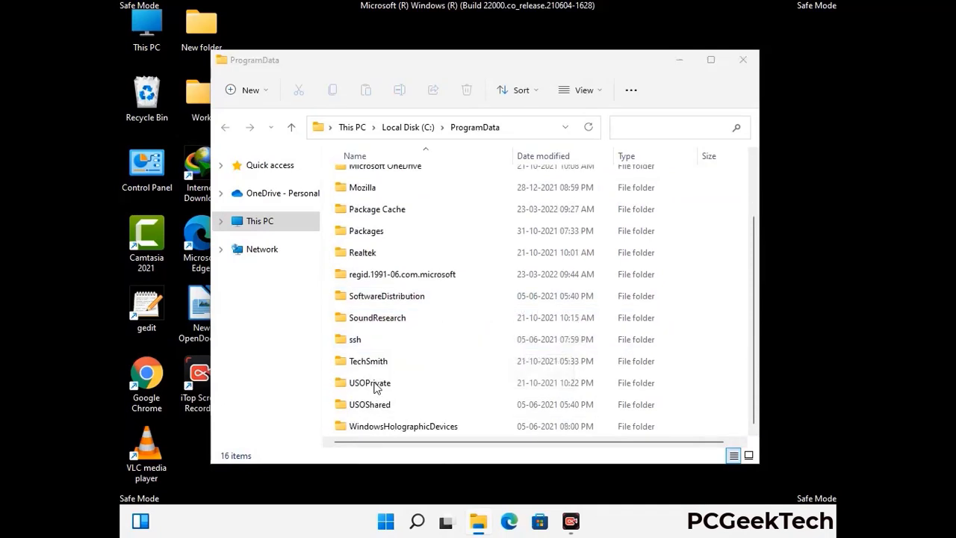
click(359, 187)
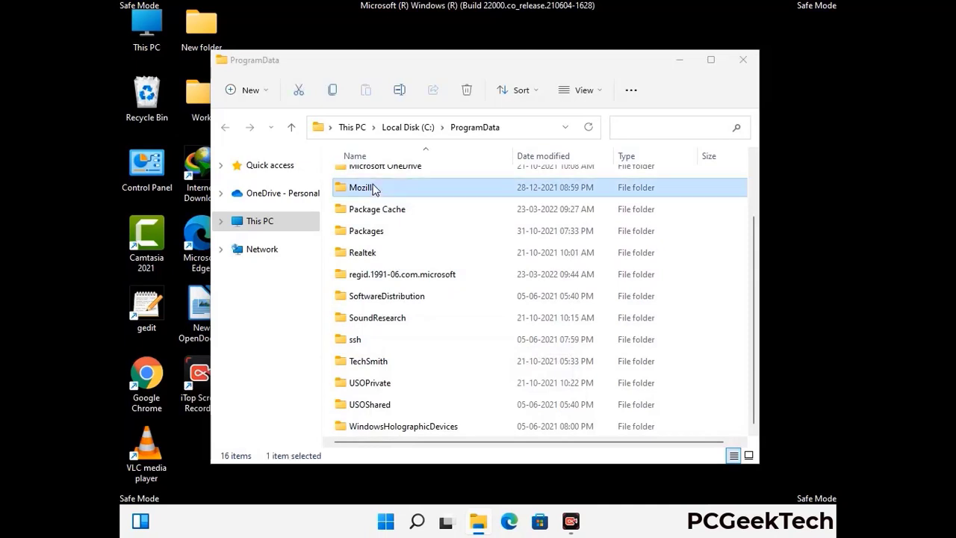
click(469, 90)
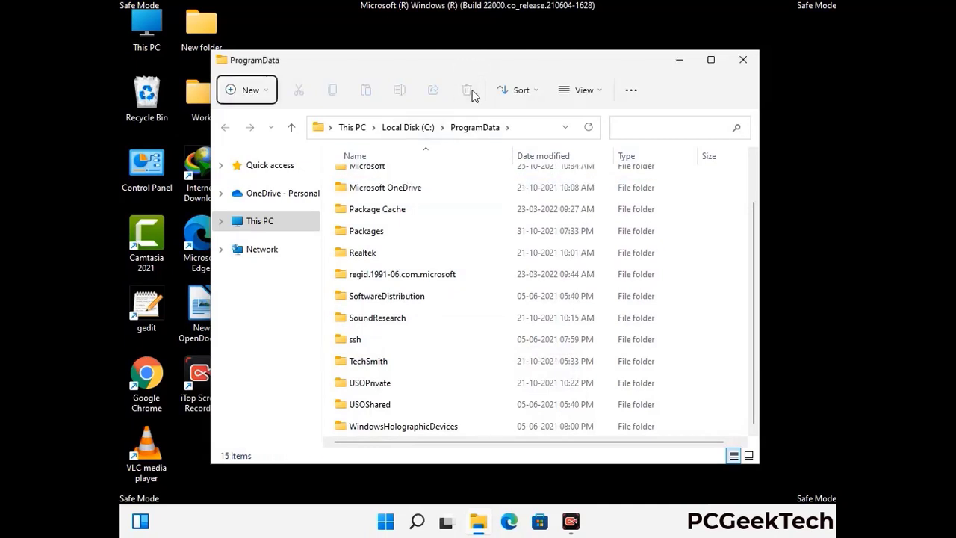
scroll(493, 310, up, 2)
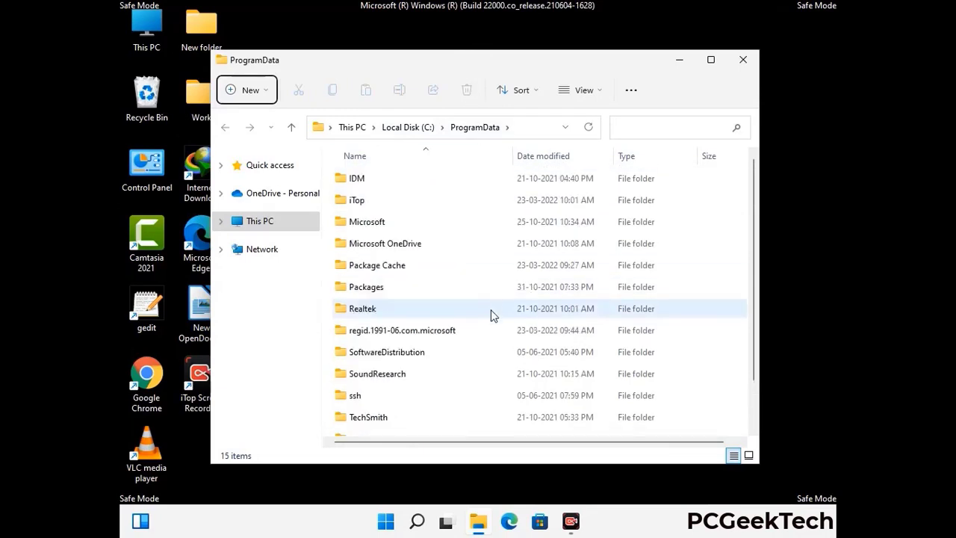
click(749, 59)
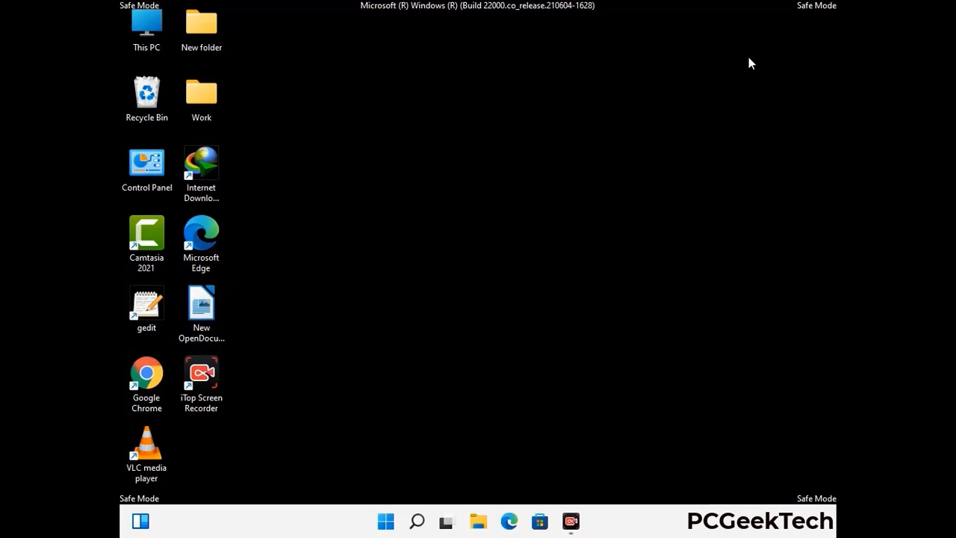
key(super+r)
drag(311, 346, 499, 193)
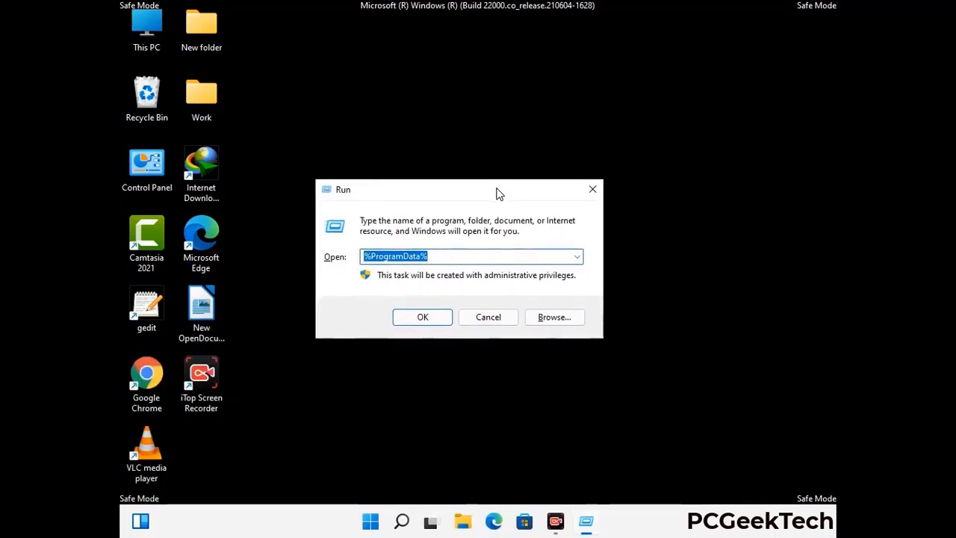
text(%Win)
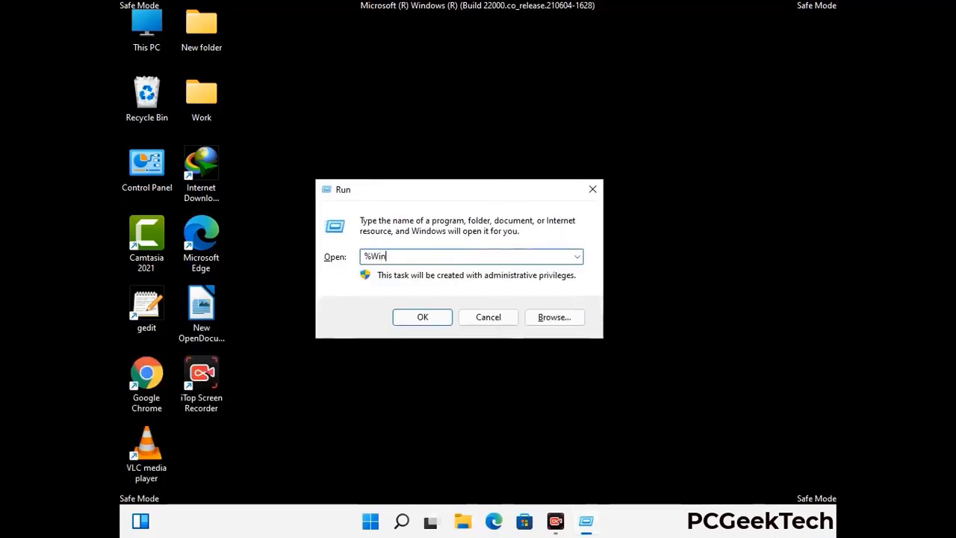
text(Dir%)
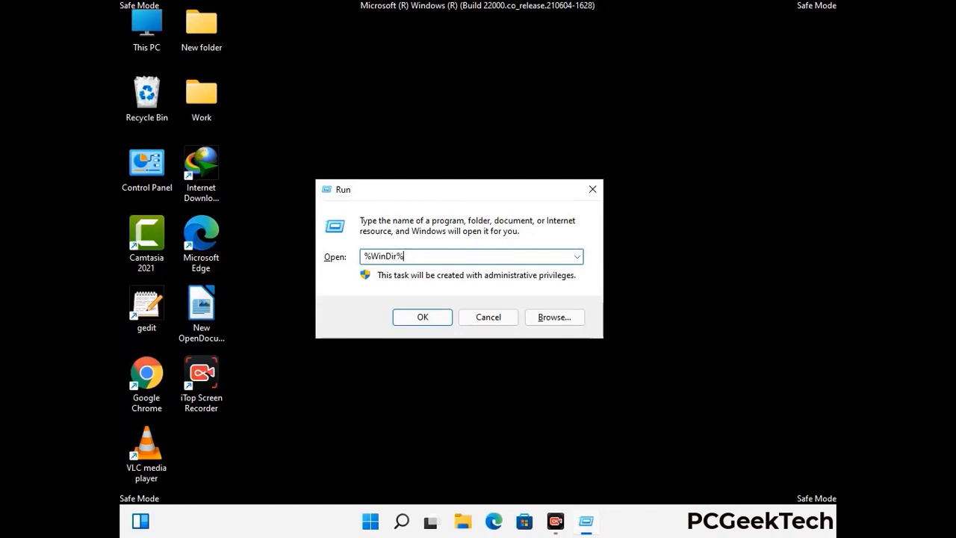
key(Return)
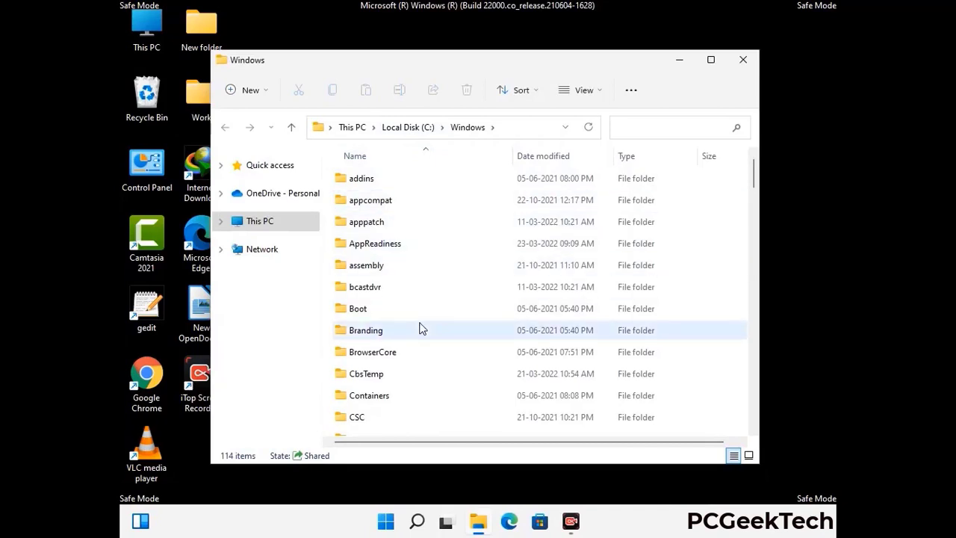
scroll(420, 329, down, 1)
scroll(421, 329, down, 3)
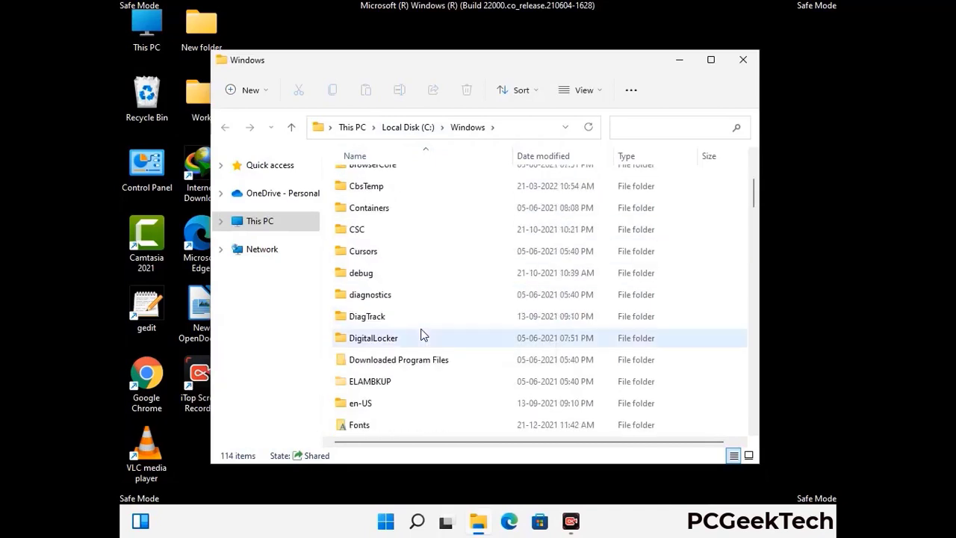
scroll(420, 336, down, 5)
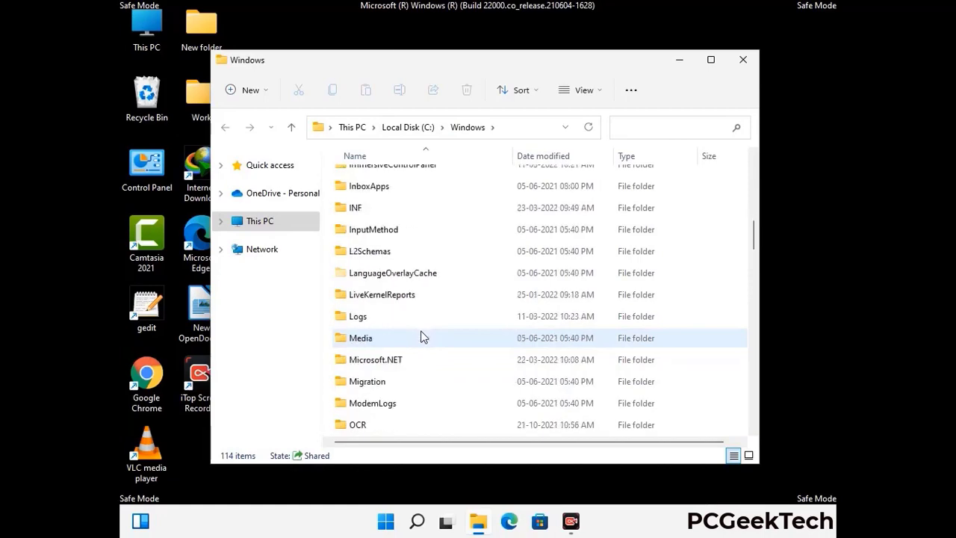
scroll(421, 337, down, 1)
scroll(420, 337, down, 8)
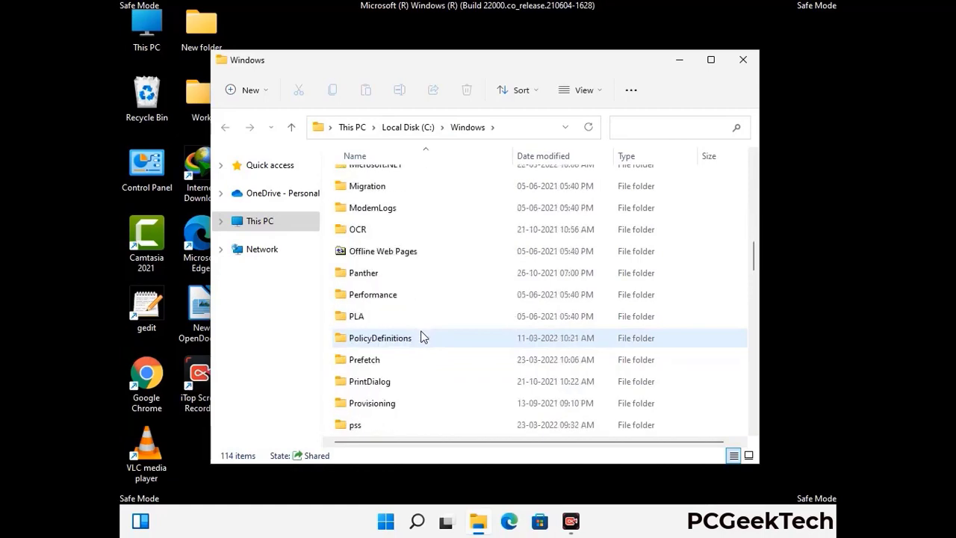
scroll(420, 337, down, 6)
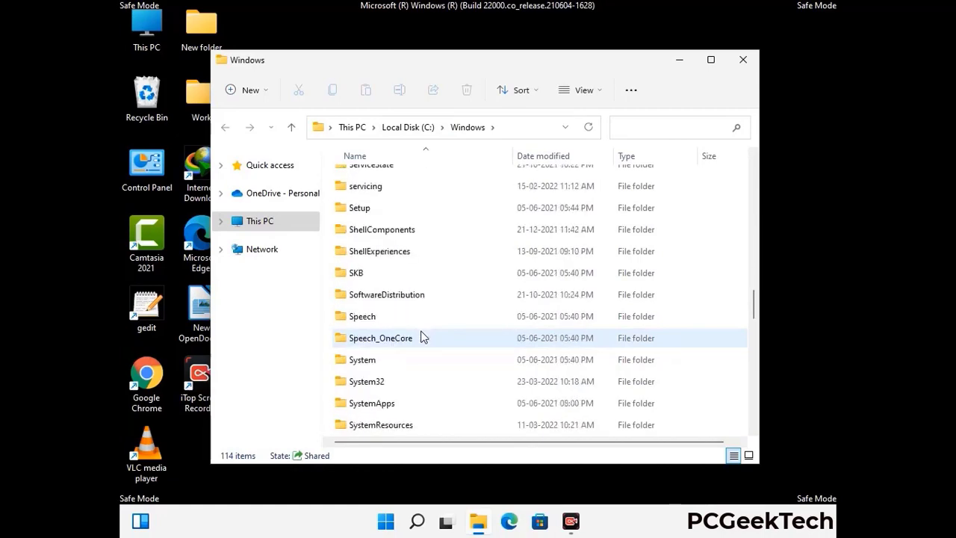
scroll(420, 337, down, 2)
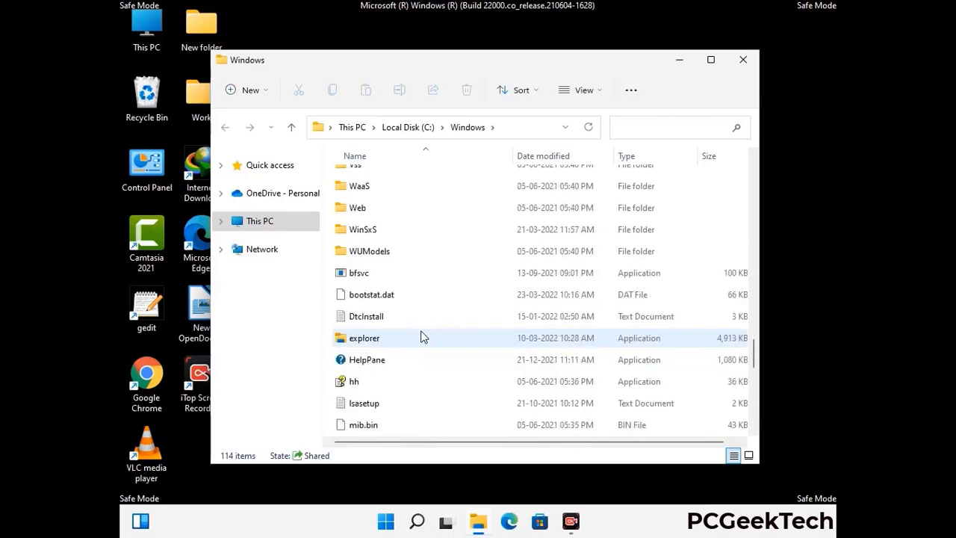
scroll(420, 337, down, 6)
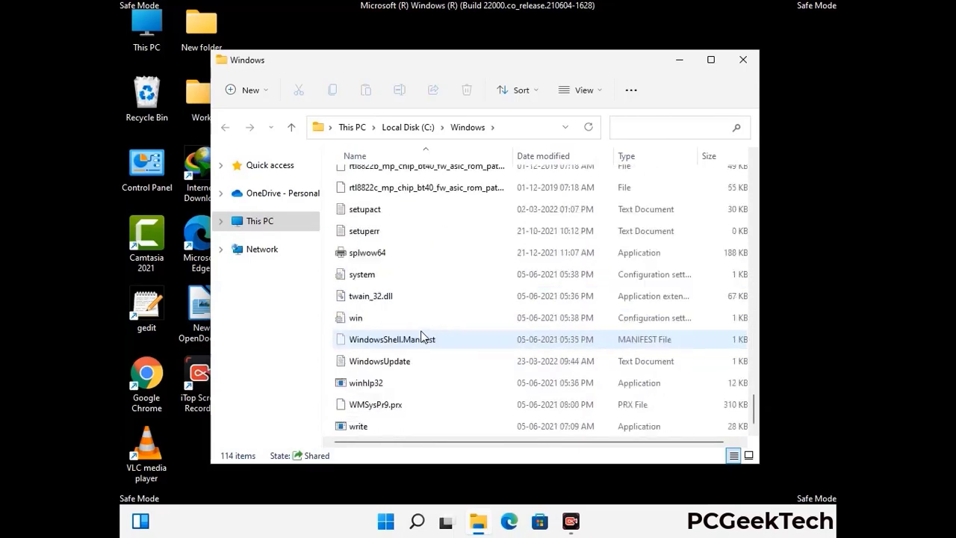
scroll(421, 337, up, 7)
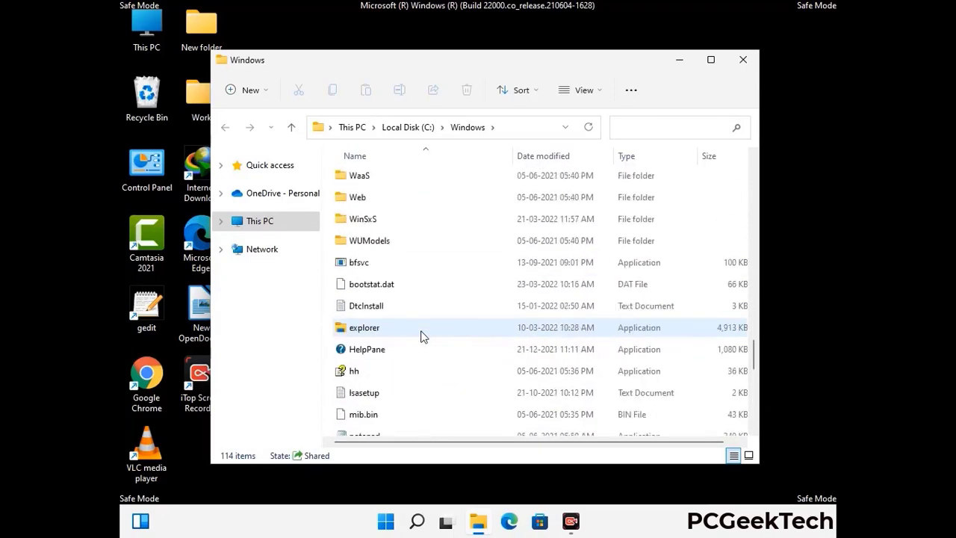
scroll(421, 337, up, 4)
scroll(420, 336, up, 2)
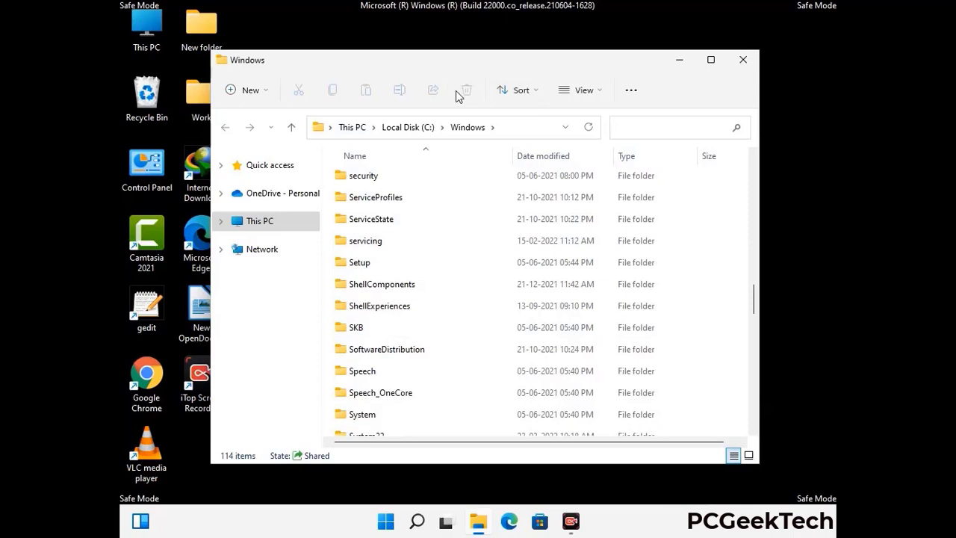
click(749, 62)
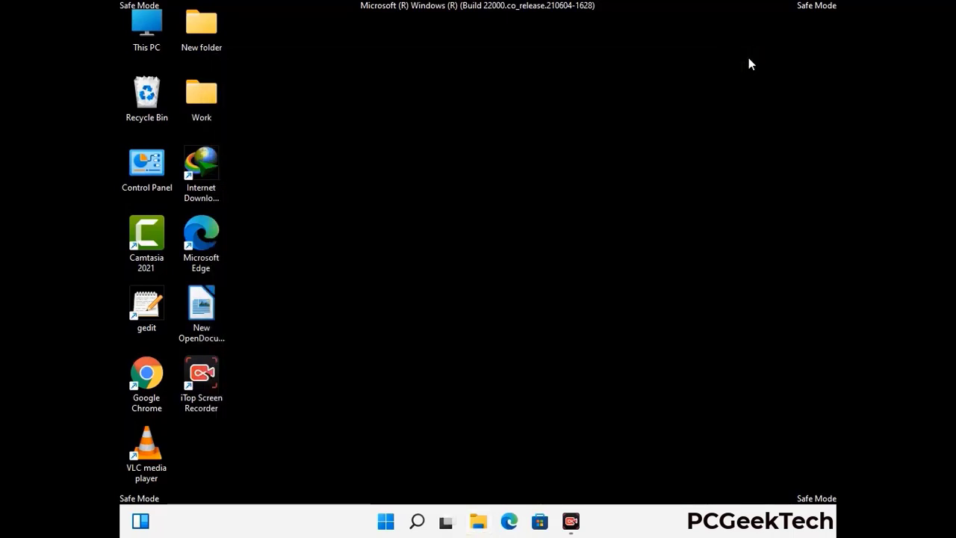
Open the user's Temp folder by running %temp% from the Run box.
key(super+r)
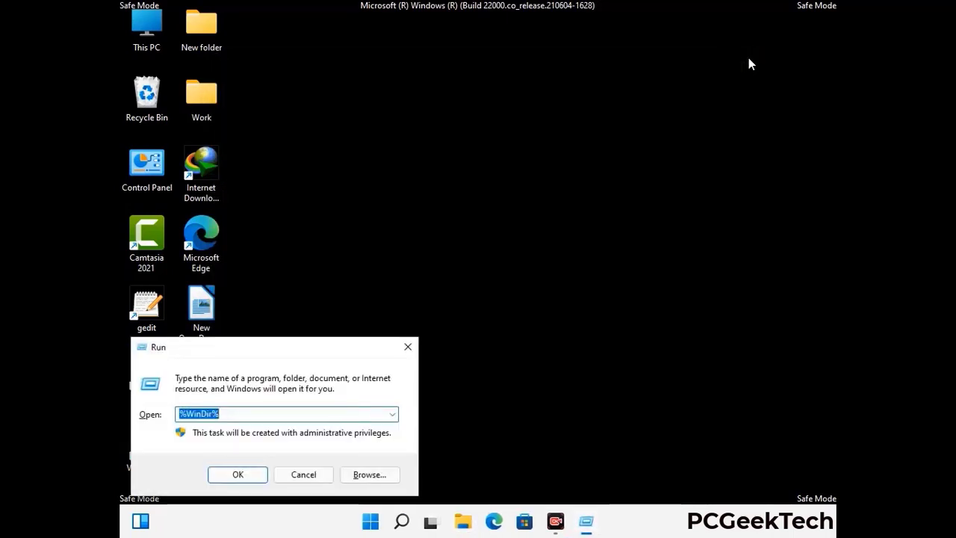
drag(316, 351, 542, 129)
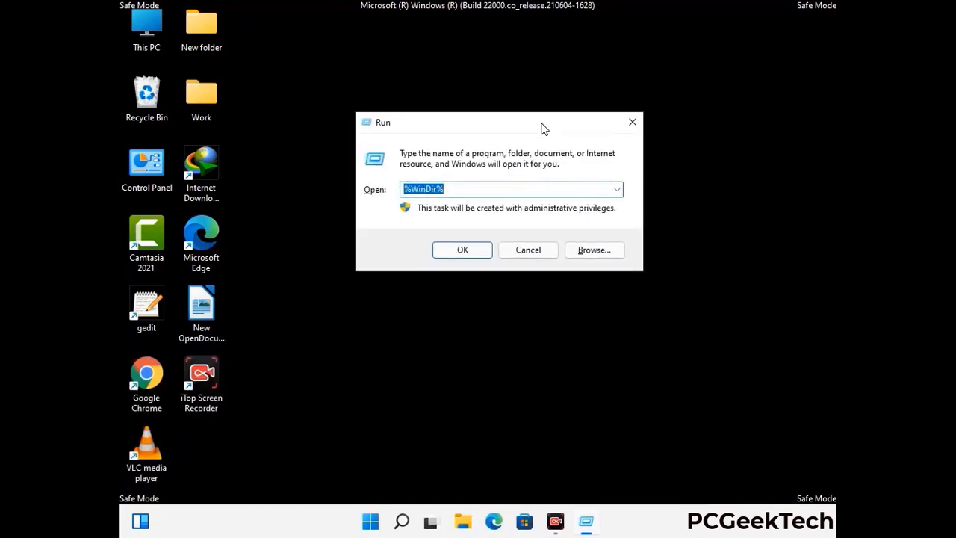
text(%temp)
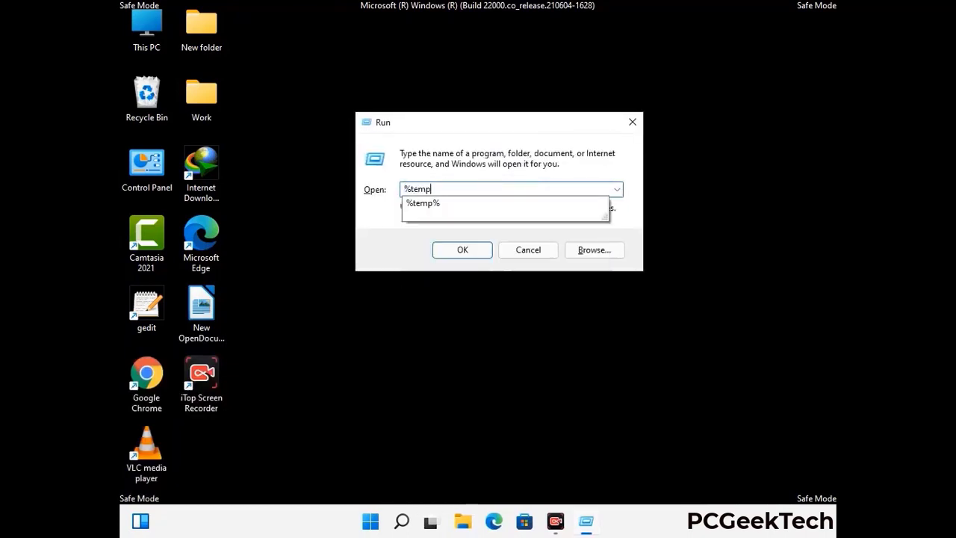
text(%)
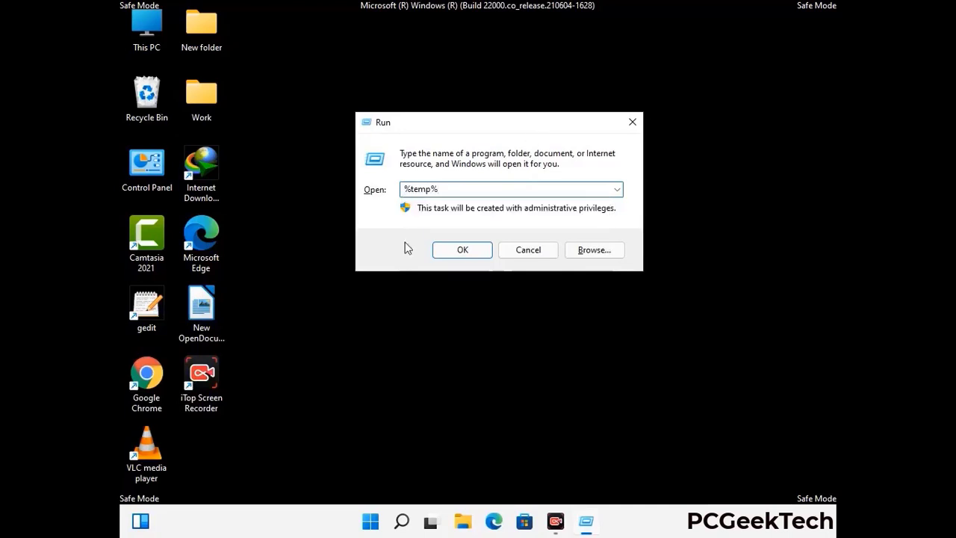
click(463, 250)
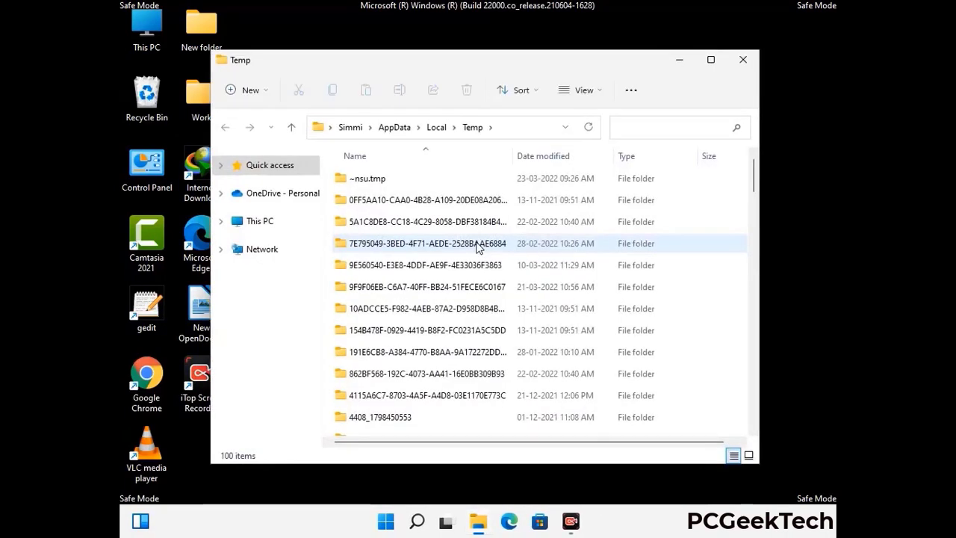
Select all 100 Temp items, delete them, and close the folder.
click(434, 288)
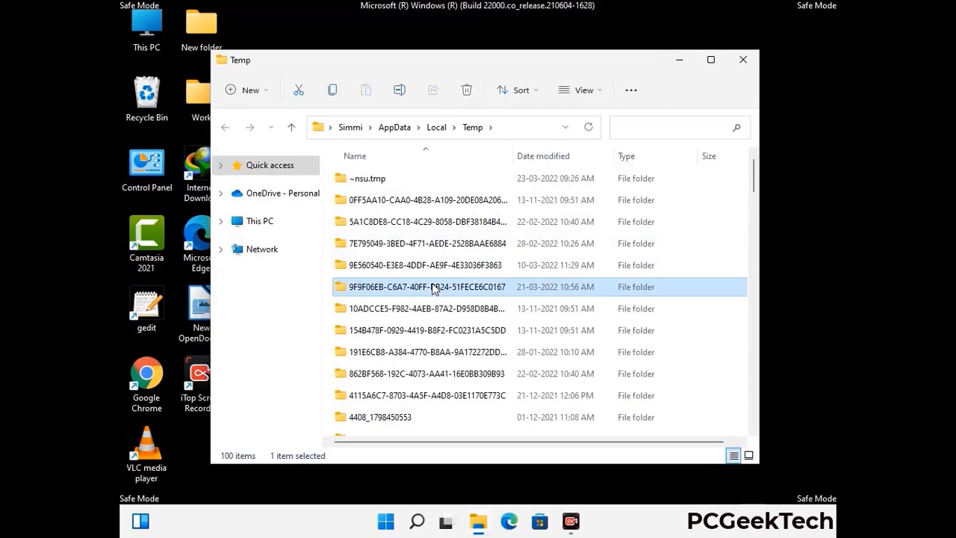
key(ctrl+a)
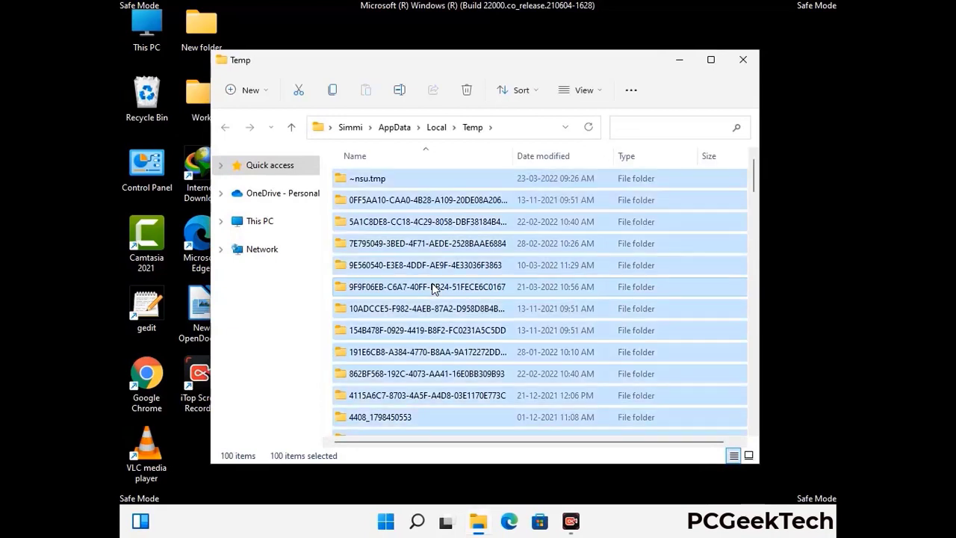
click(468, 90)
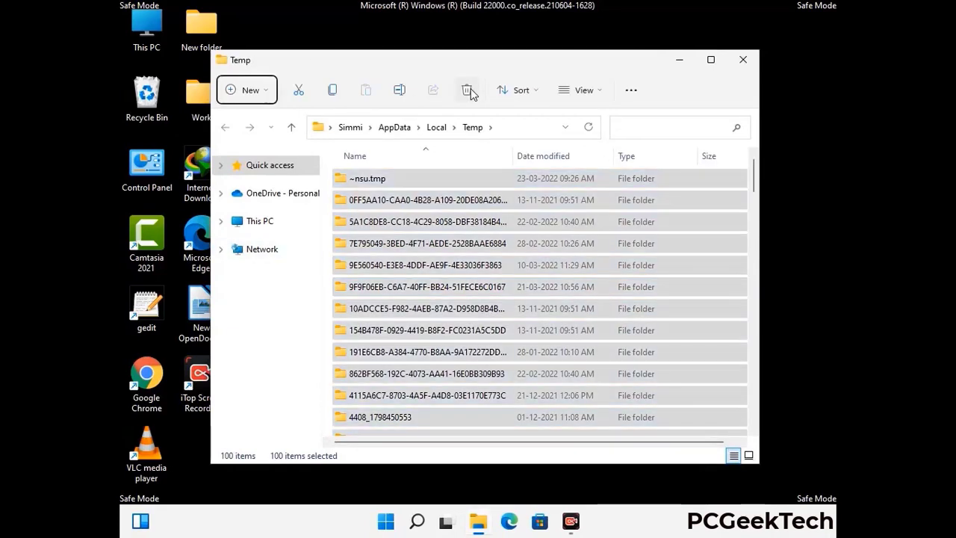
click(742, 60)
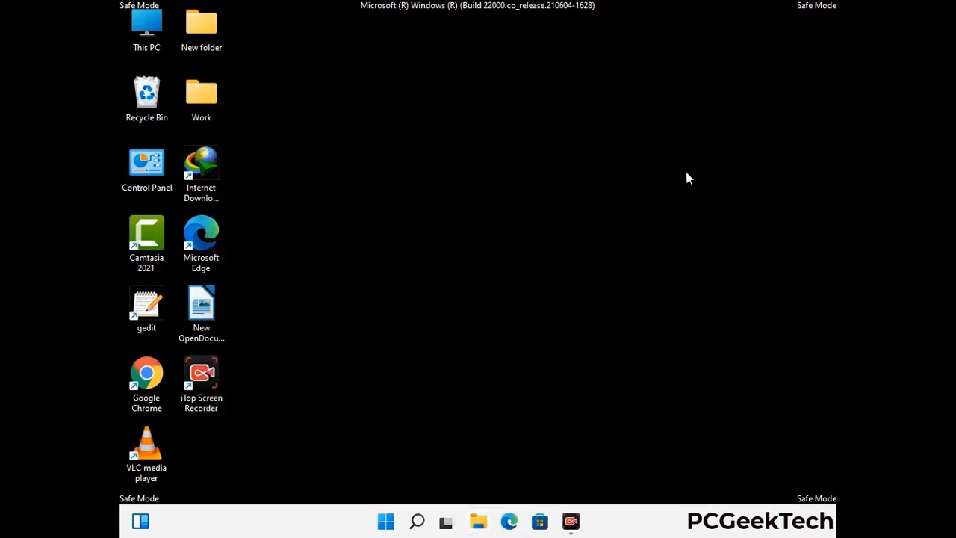
Open C:\Windows\Temp via Run with 'temp', delete all six items, and close it.
key(super+r)
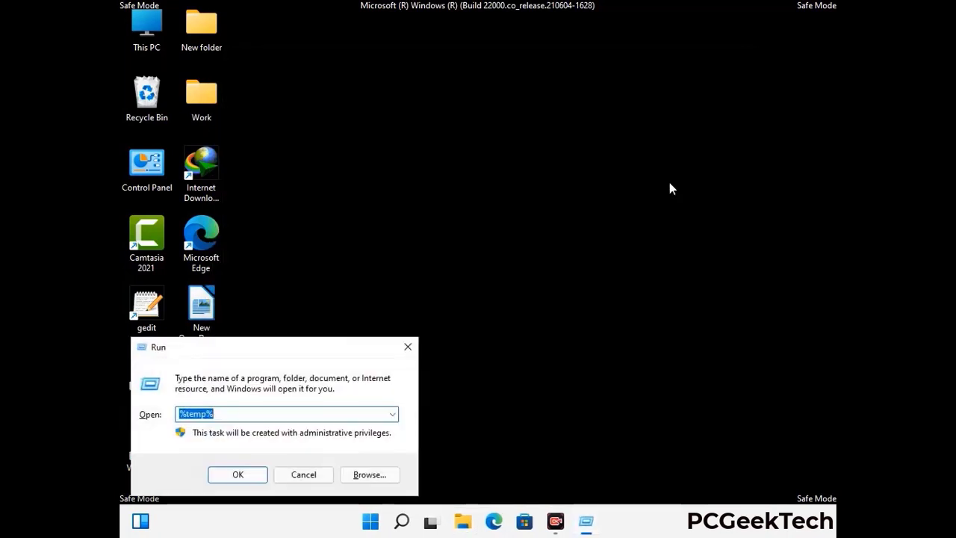
drag(329, 340, 544, 134)
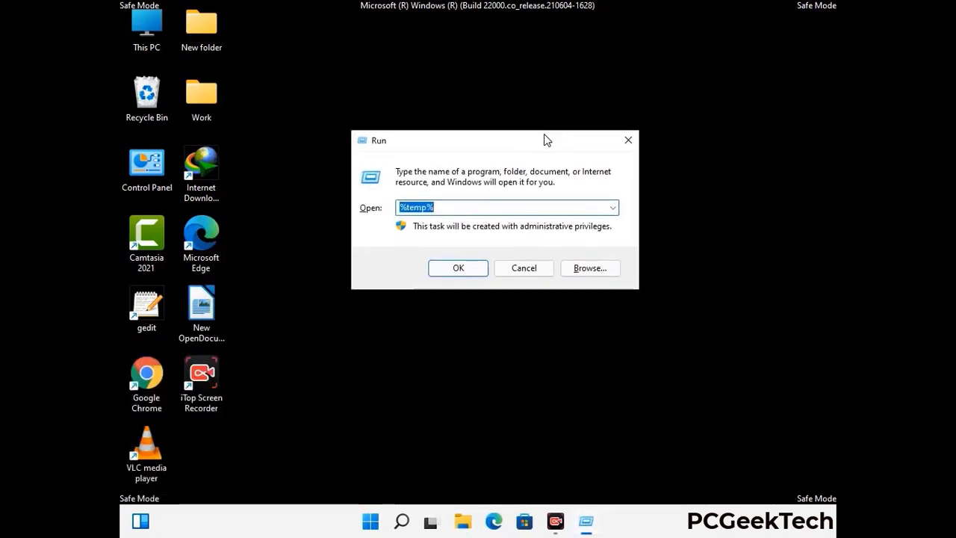
text(temp)
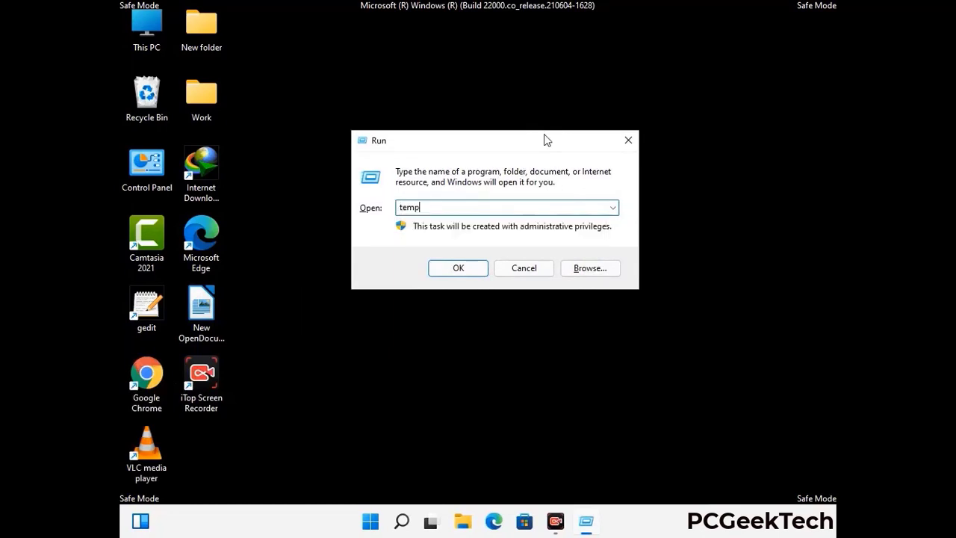
key(Return)
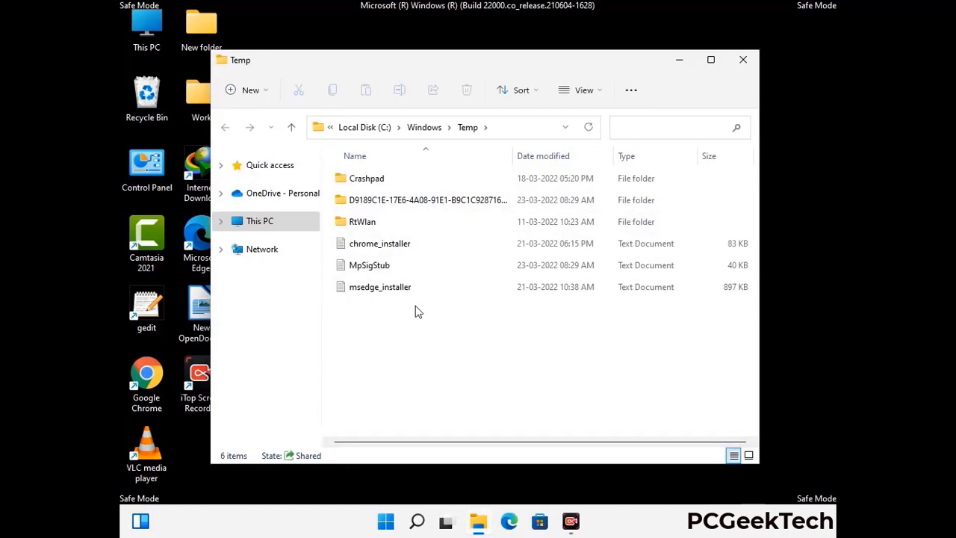
key(ctrl+a)
click(467, 89)
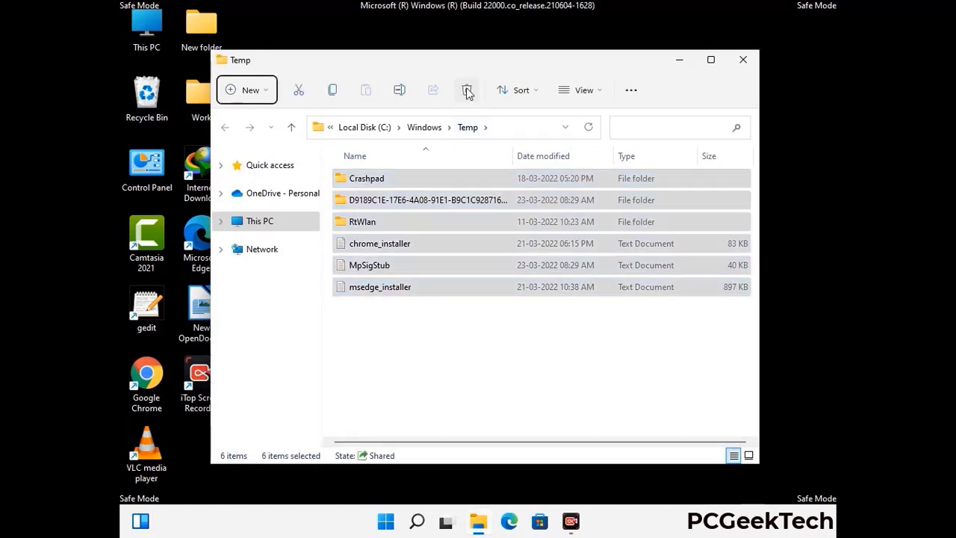
click(747, 62)
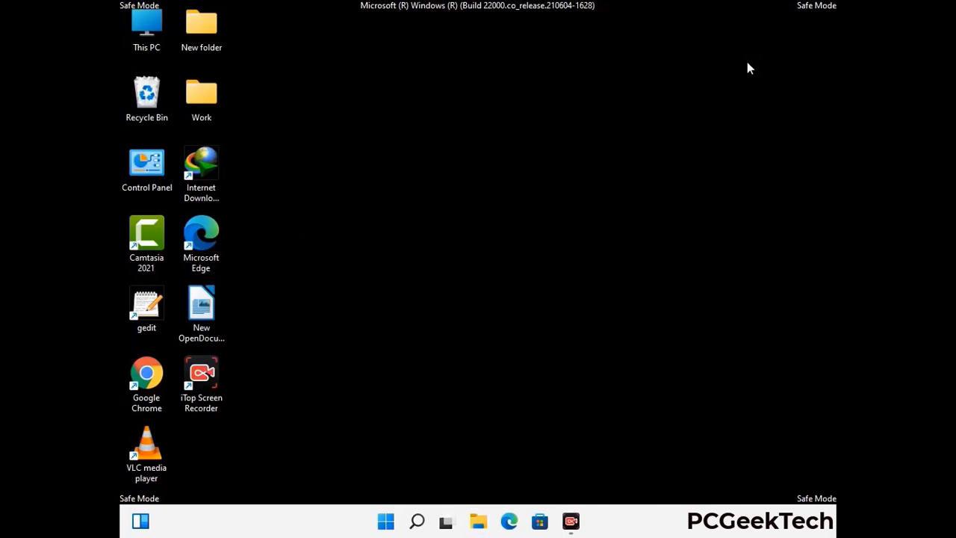
Launch Registry Editor with regedit and expand HKEY_CURRENT_USER\Software\Microsoft.
key(super+r)
drag(292, 348, 497, 120)
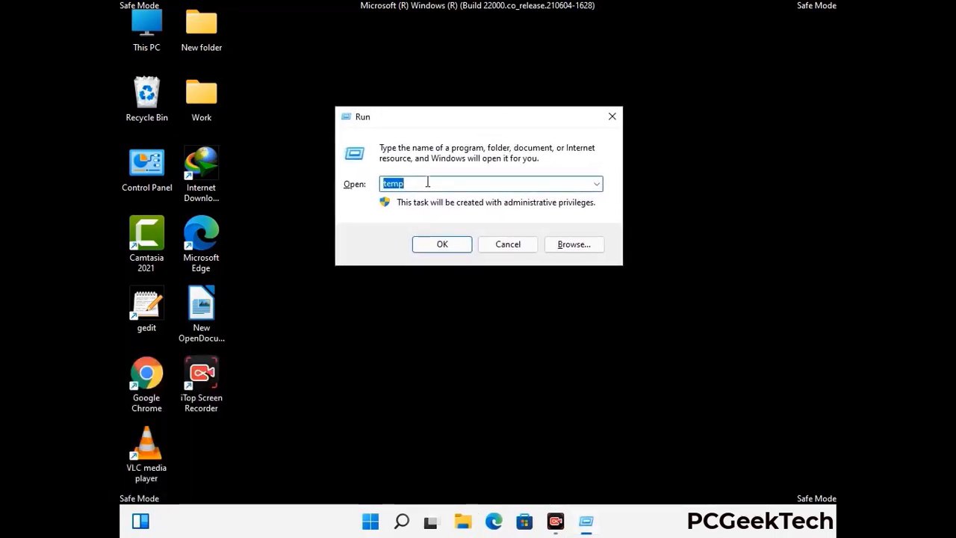
text(regedit)
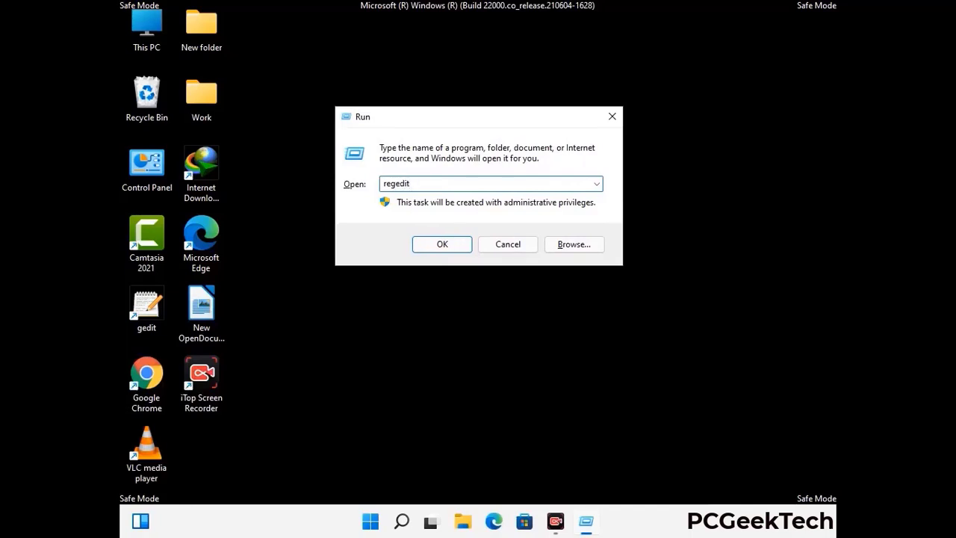
key(Return)
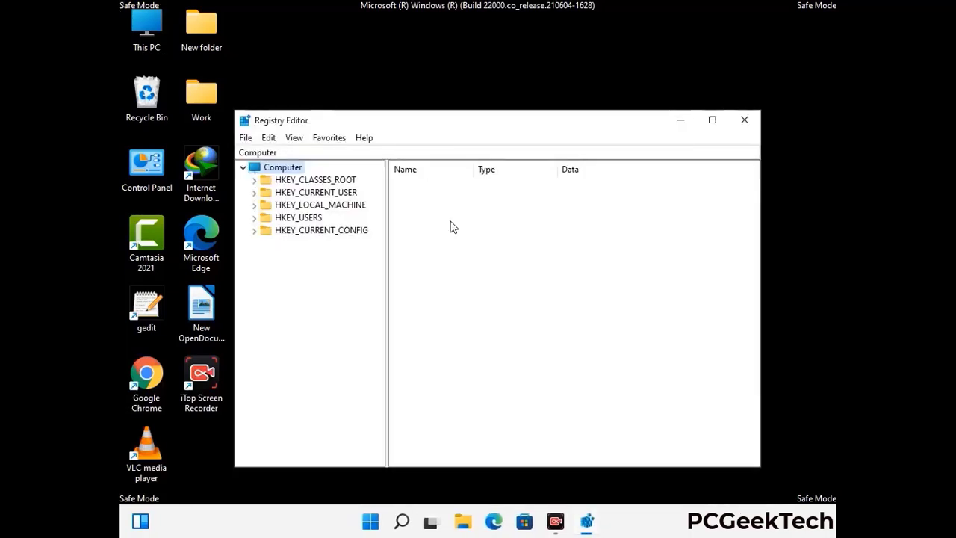
click(320, 204)
click(253, 192)
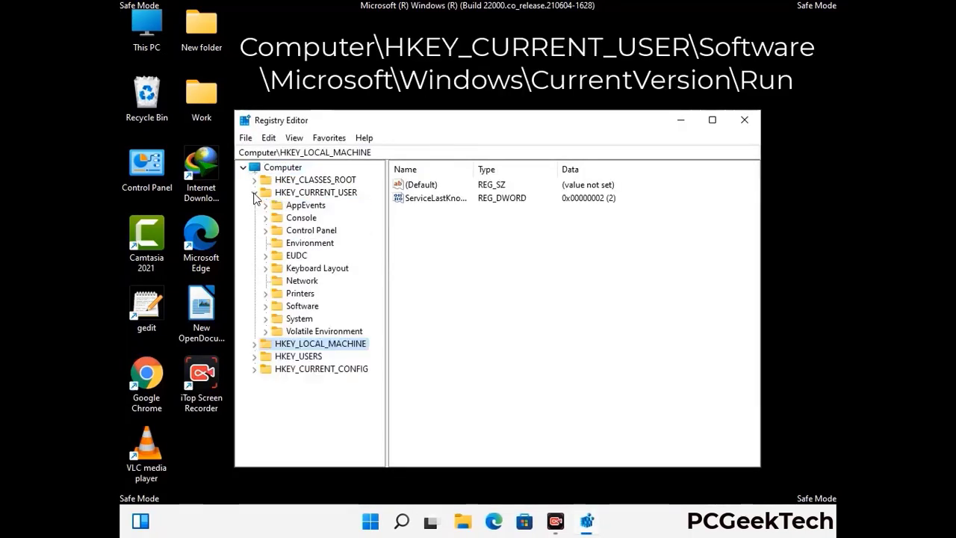
click(299, 307)
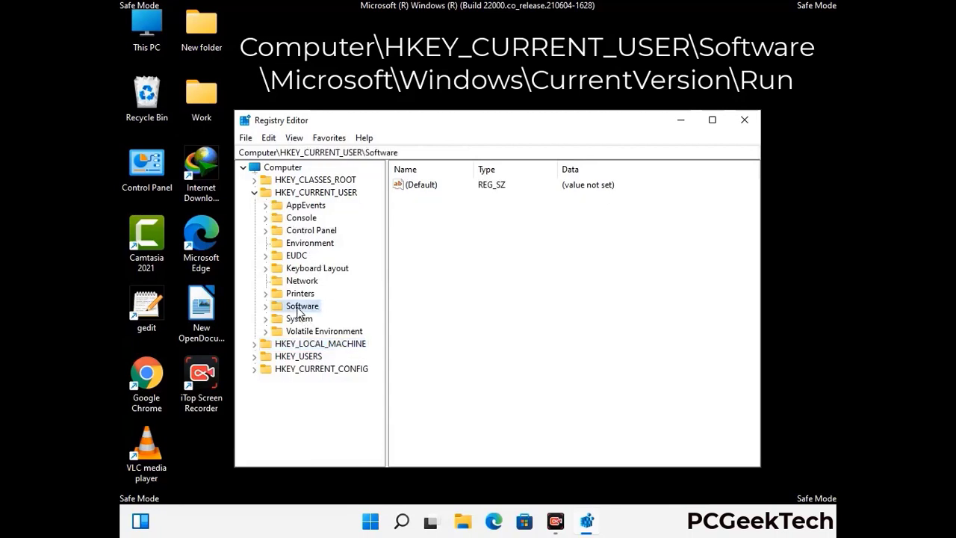
click(266, 307)
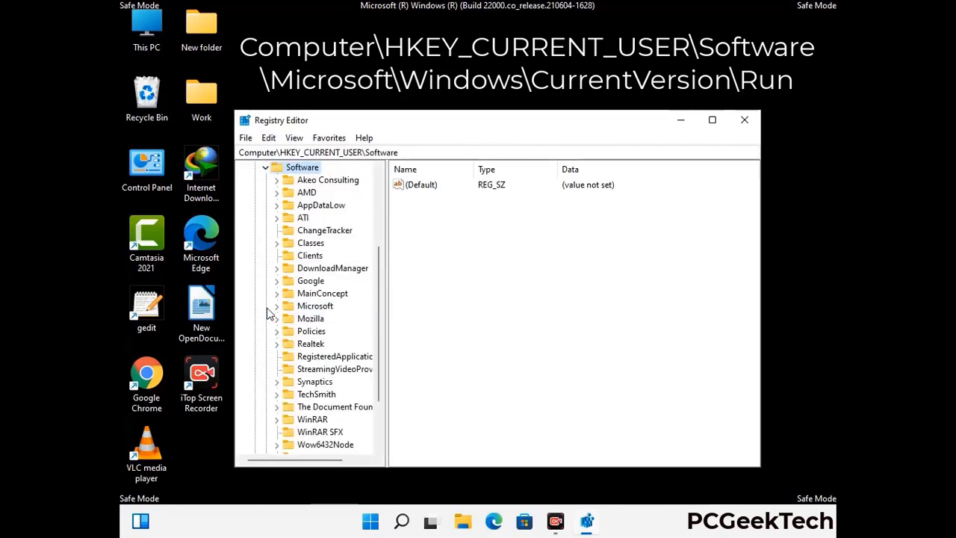
double_click(314, 306)
Expand Windows > CurrentVersion under Microsoft to list its subkeys, including Run.
scroll(345, 327, down, 2)
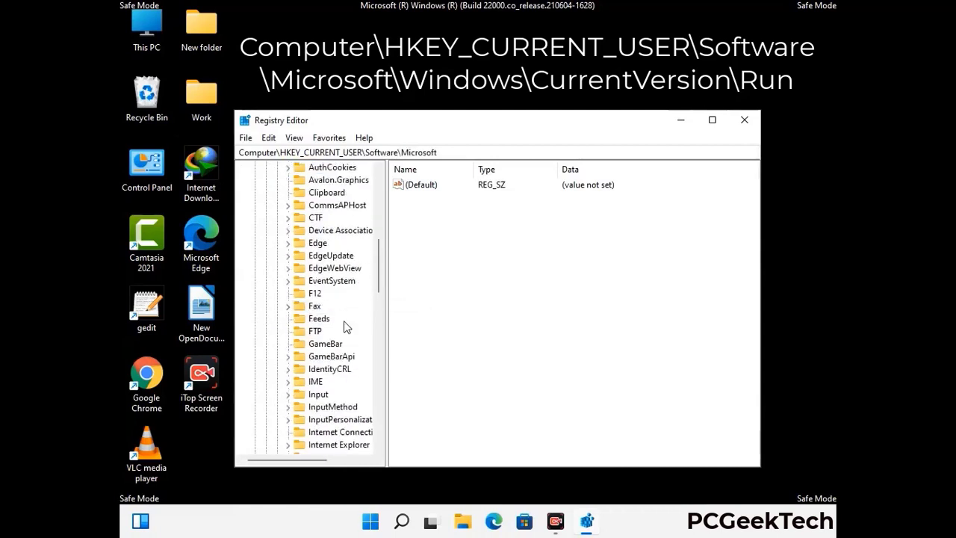
scroll(344, 326, down, 2)
scroll(344, 326, down, 1)
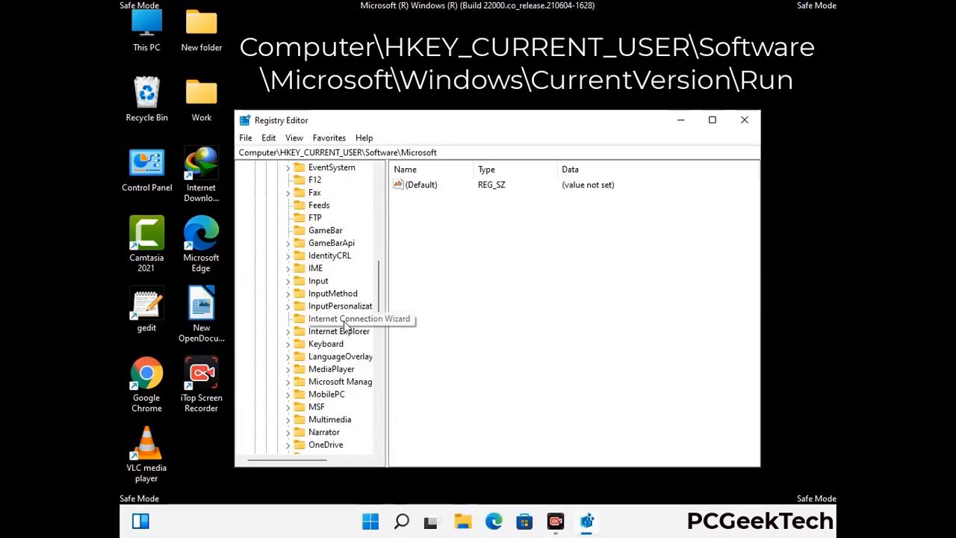
scroll(344, 326, down, 2)
scroll(344, 326, down, 7)
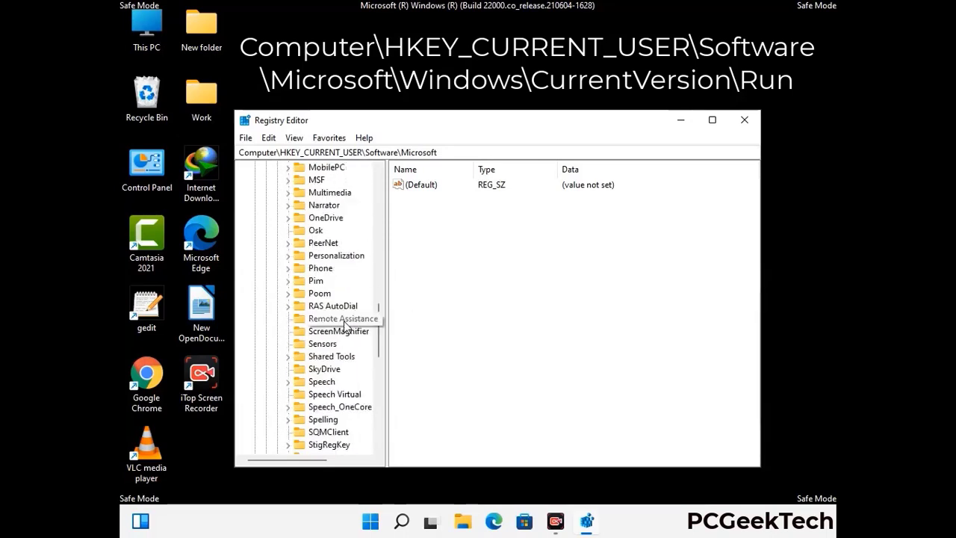
scroll(344, 326, down, 2)
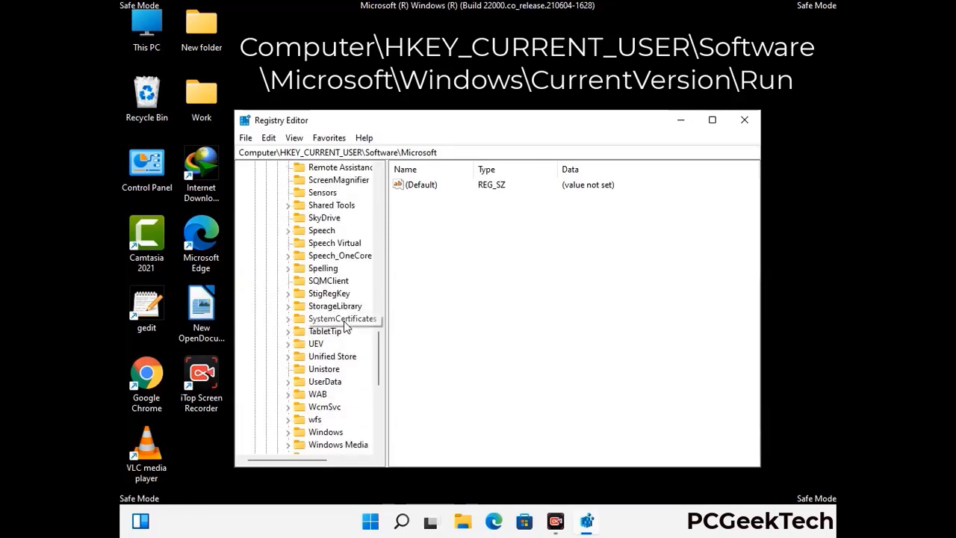
scroll(346, 326, down, 1)
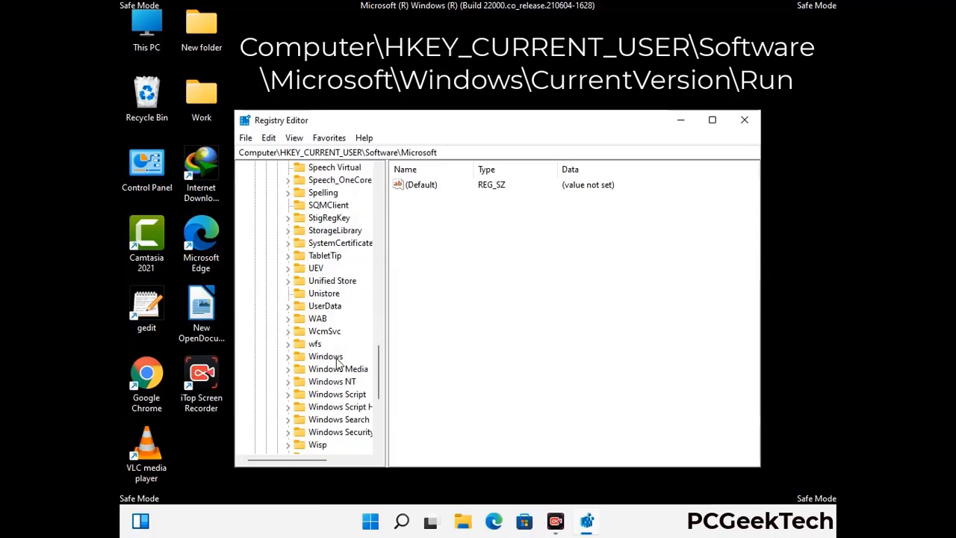
double_click(336, 356)
double_click(346, 343)
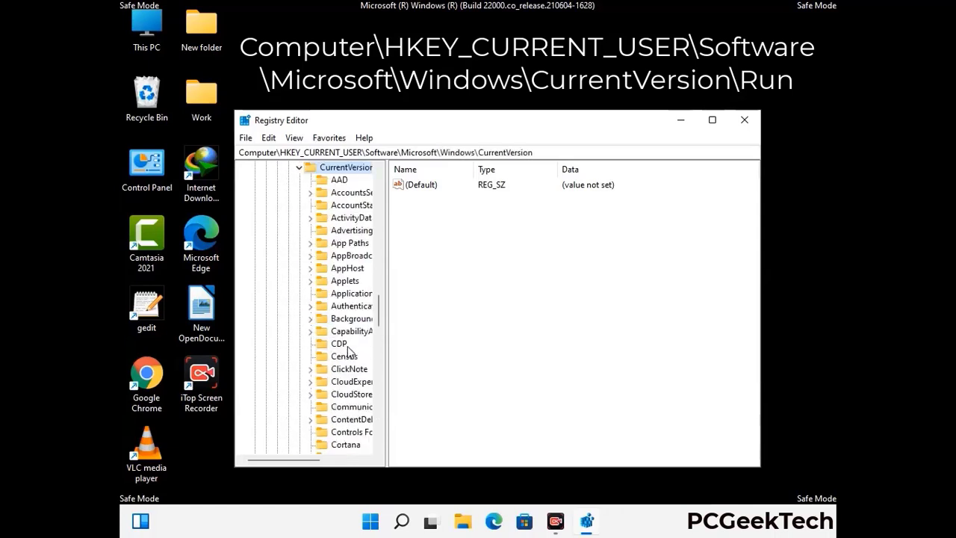
scroll(341, 326, down, 5)
scroll(341, 327, down, 3)
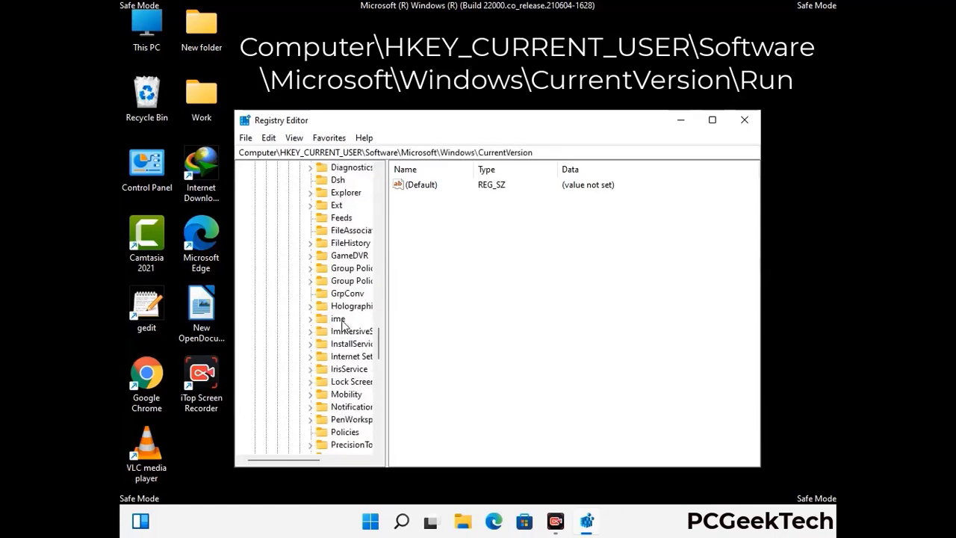
scroll(342, 325, down, 4)
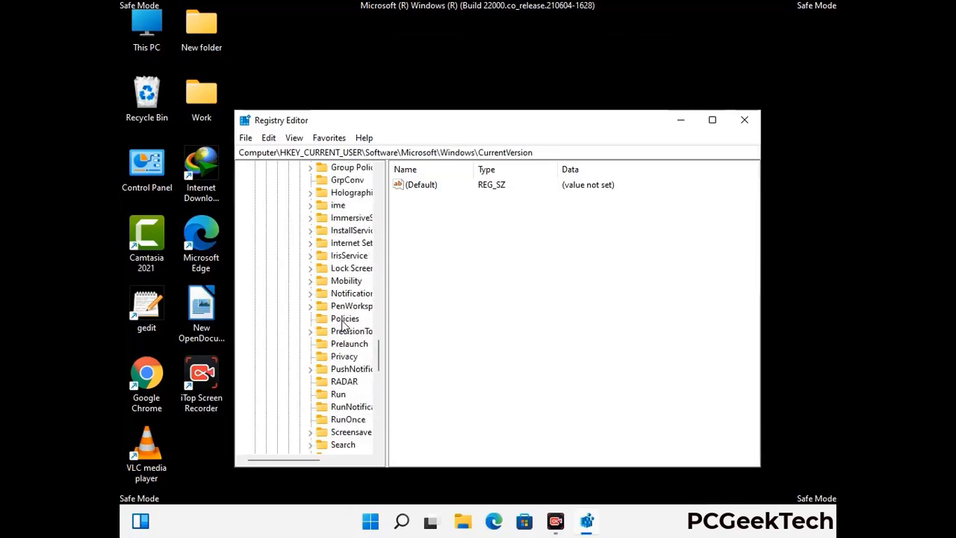
Delete the ScreenRec value from the Run key, leaving Default, IDMan, MicrosoftEdgeAutoLaunch and OneDrive.
click(339, 357)
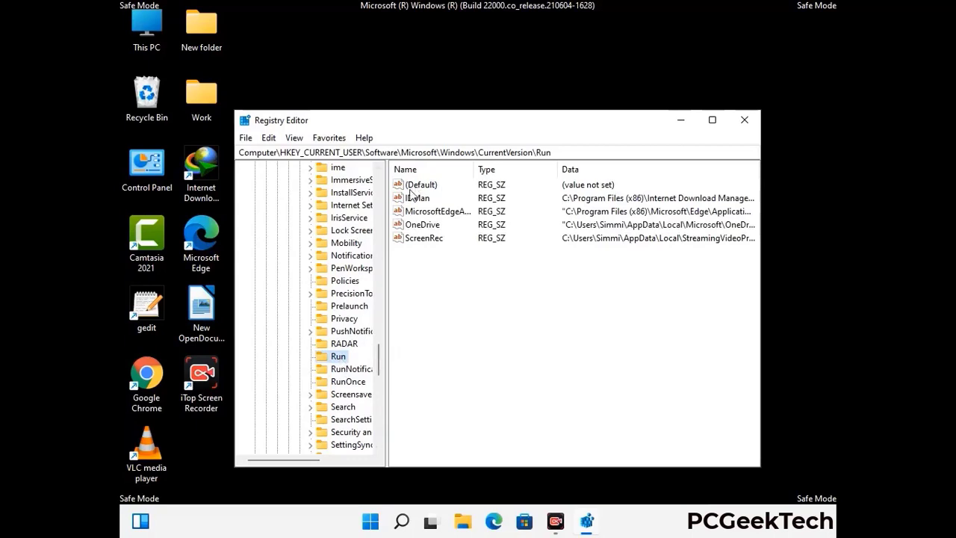
click(423, 243)
click(485, 245)
click(432, 242)
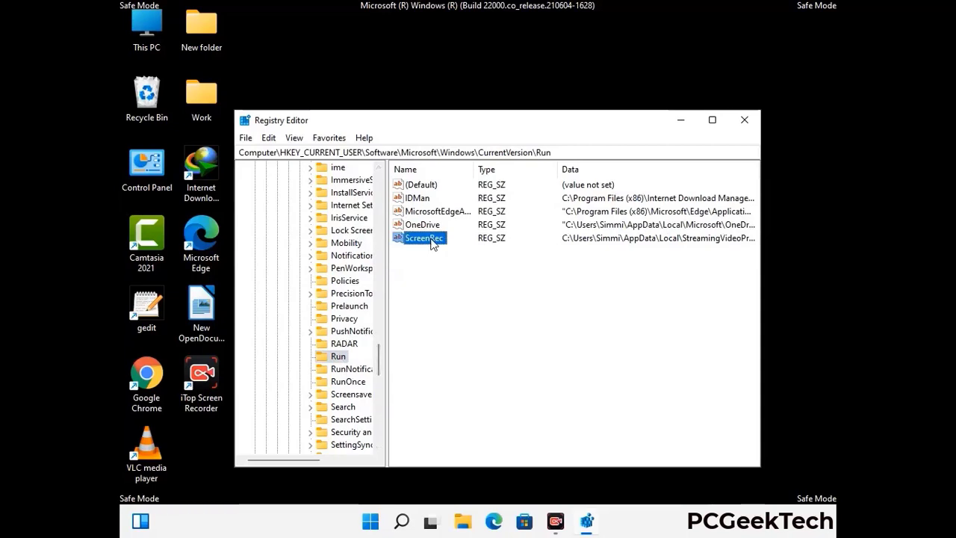
right_click(435, 242)
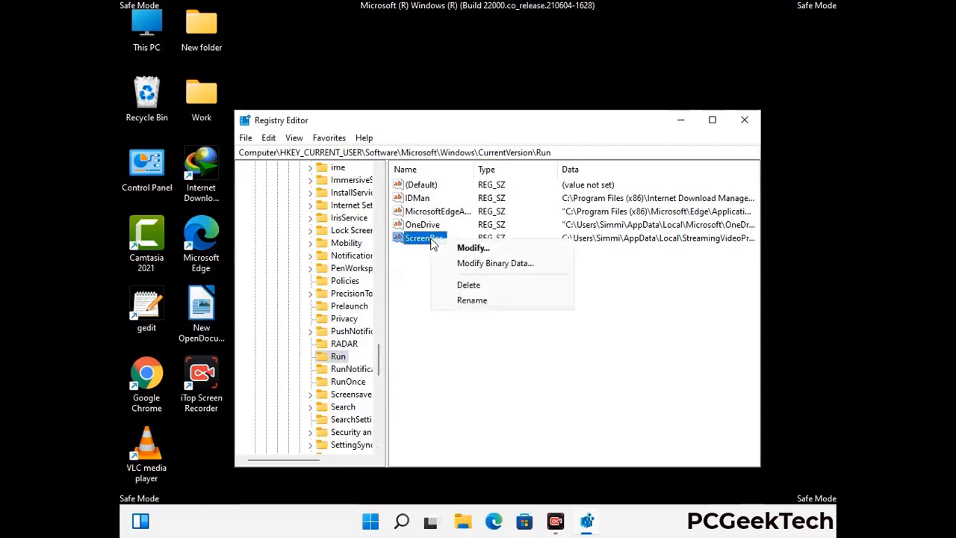
click(459, 283)
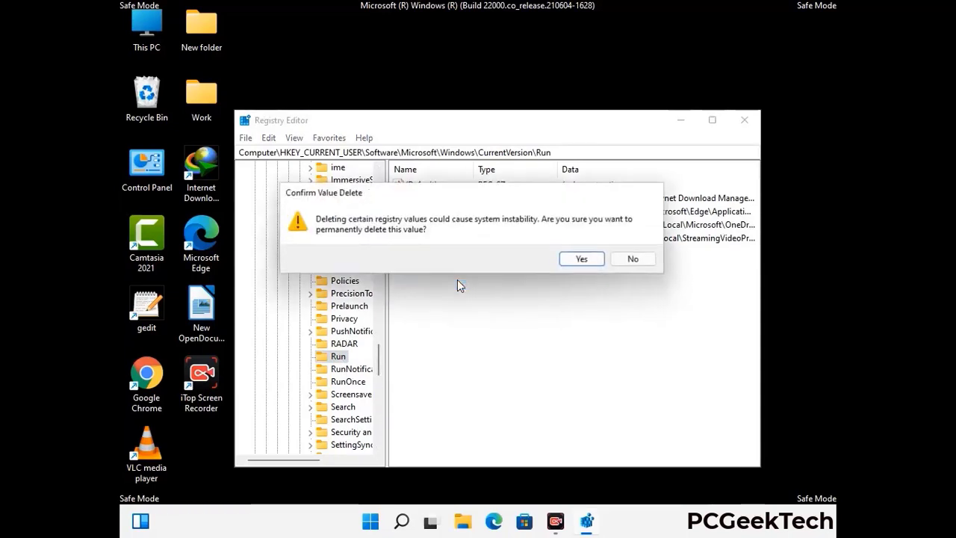
click(583, 259)
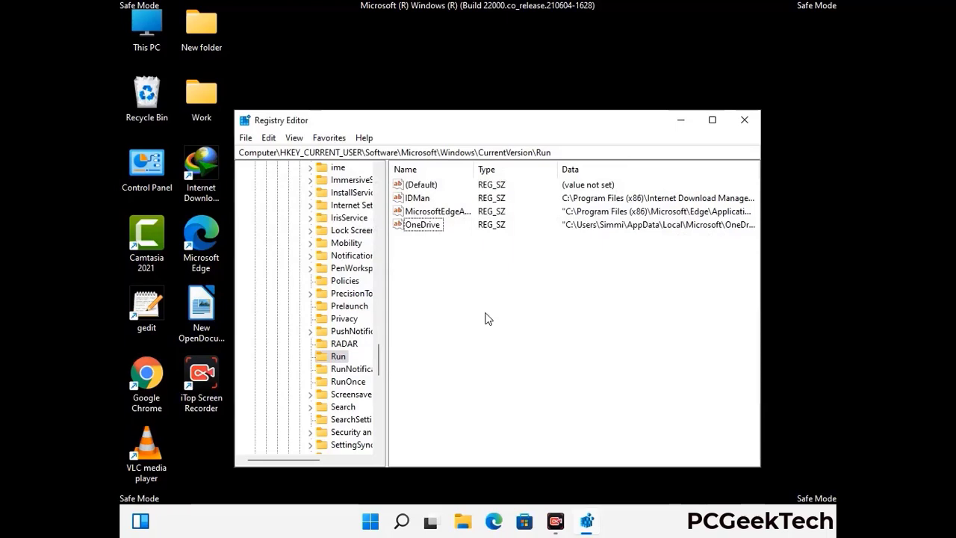
Search the registry for 'Virus Nam', cancel the search, and close Registry Editor.
key(ctrl+f)
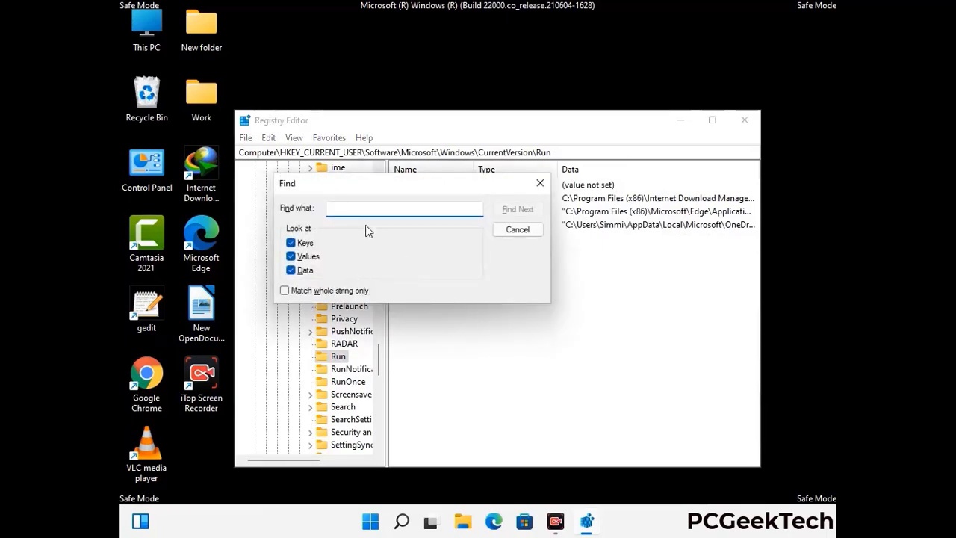
text(Virus Name)
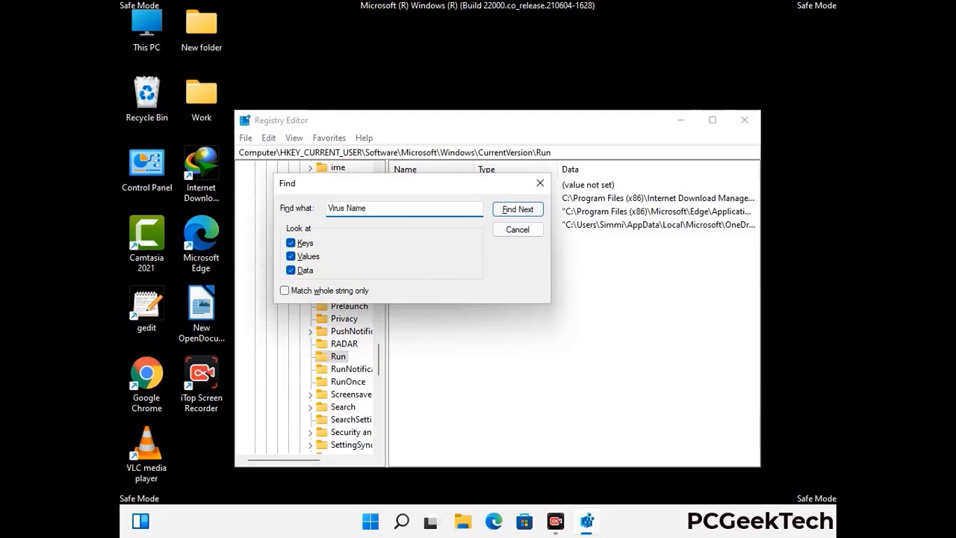
click(505, 212)
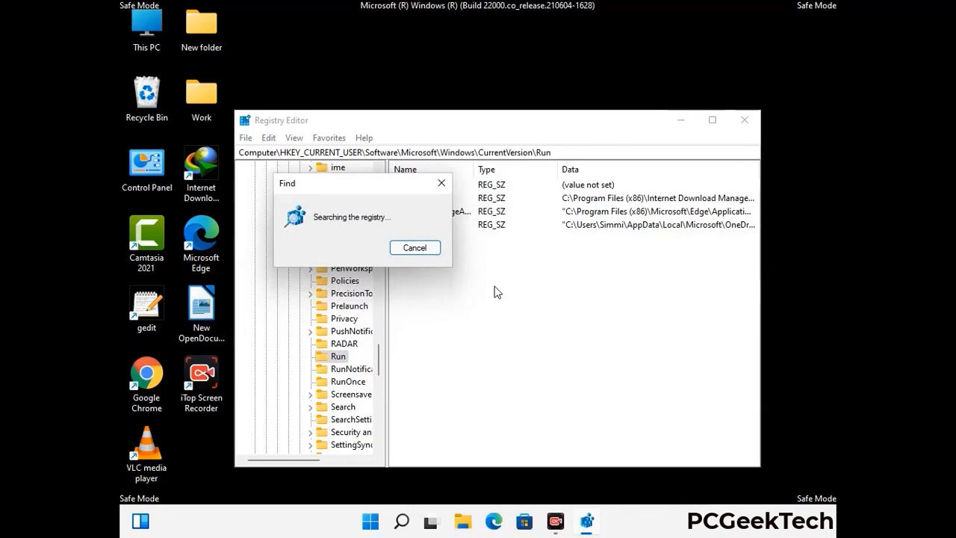
click(449, 186)
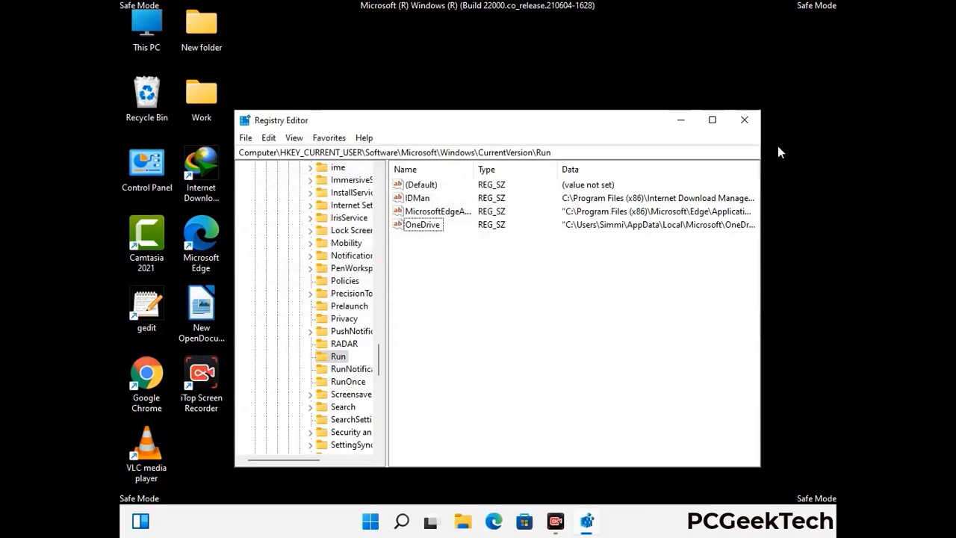
click(745, 121)
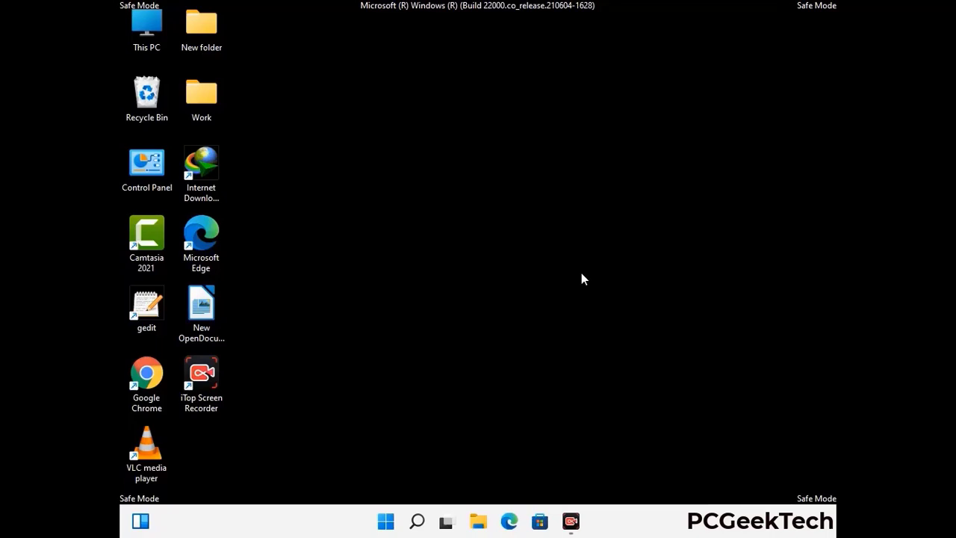
Launch msconfig from the Run prompt and uncheck Safe boot on the Boot tab.
key(super+r)
drag(277, 346, 490, 149)
text(ms)
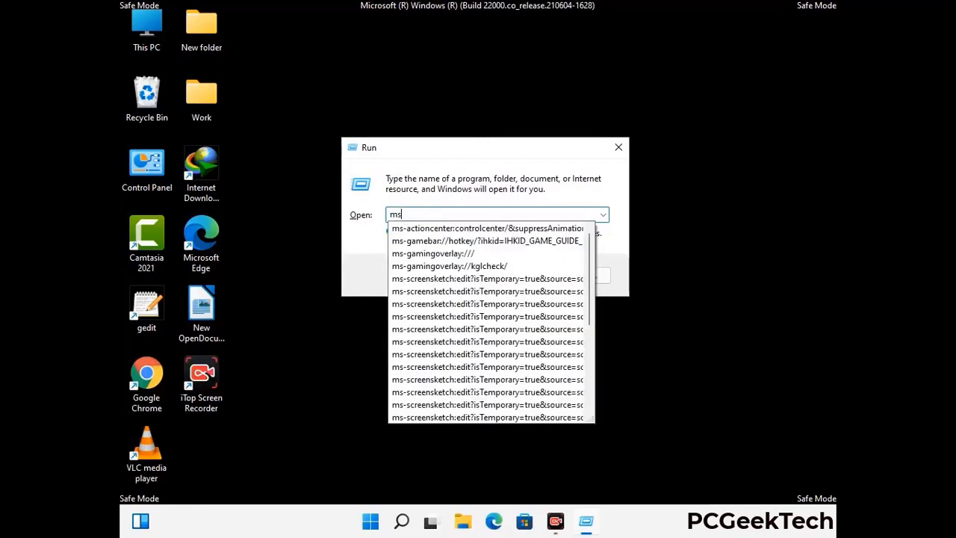
text(config)
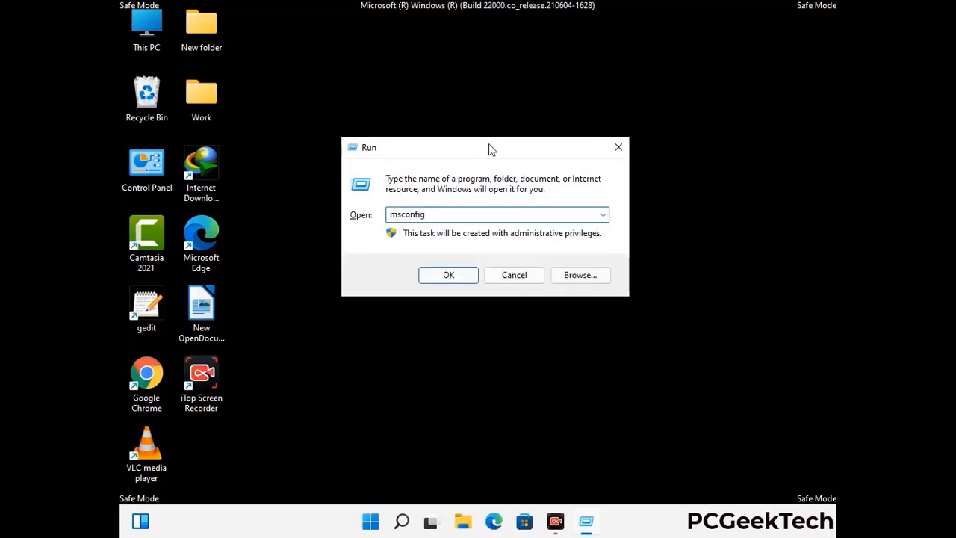
click(442, 272)
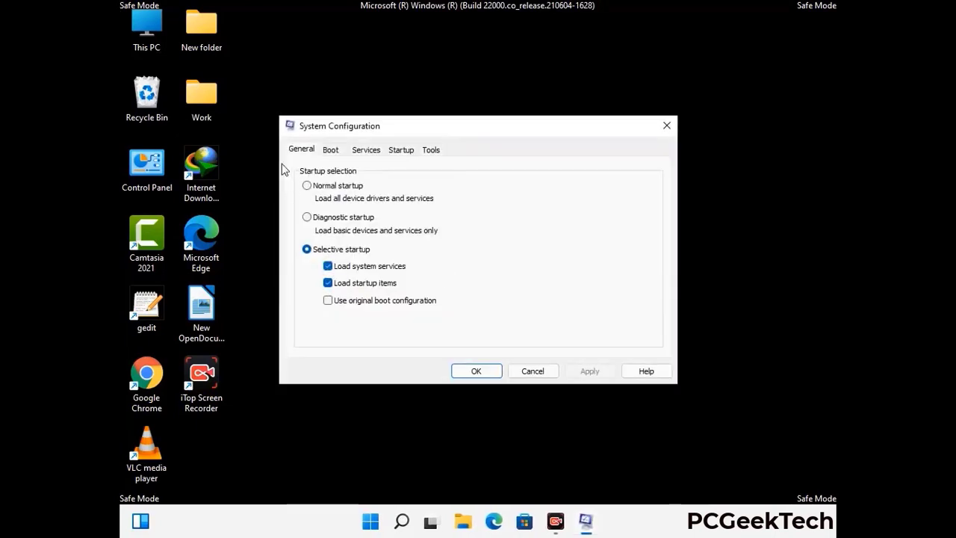
click(329, 151)
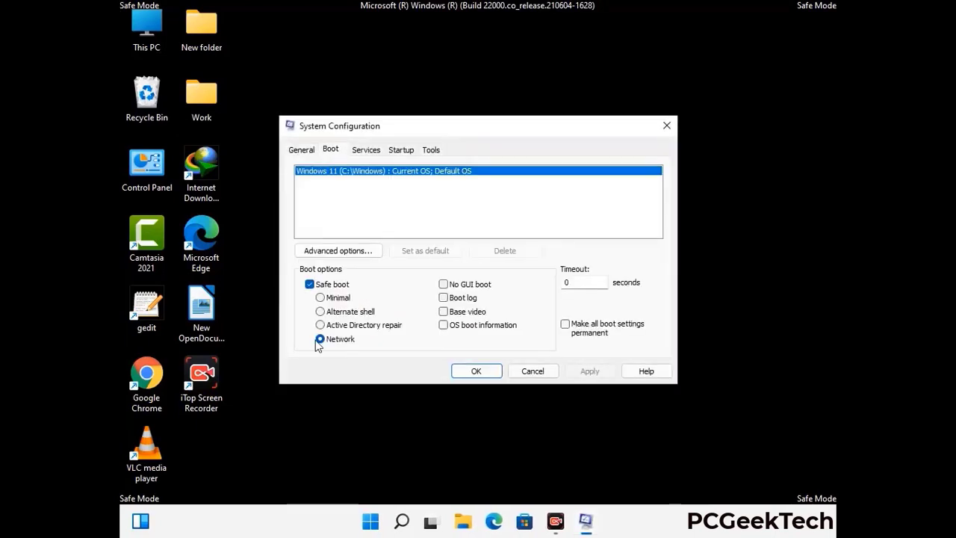
click(308, 285)
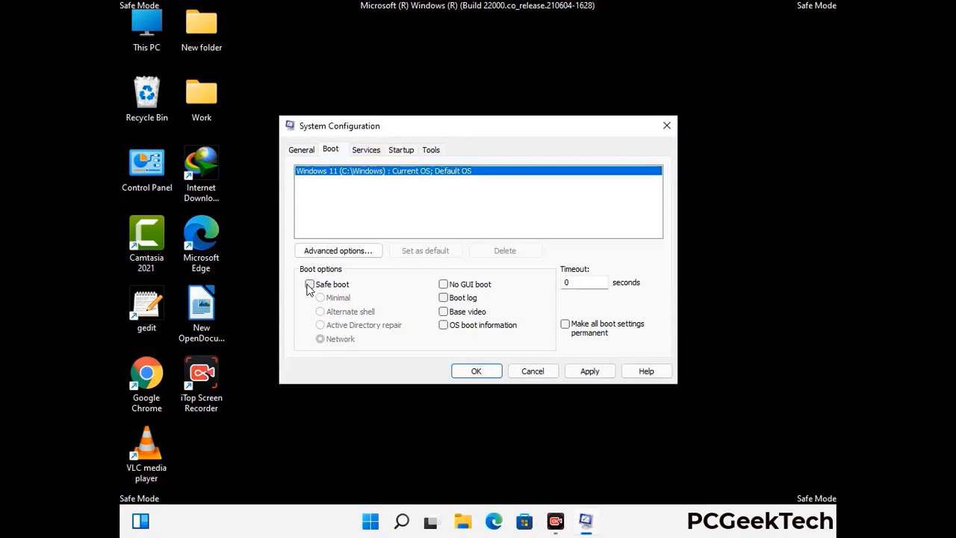